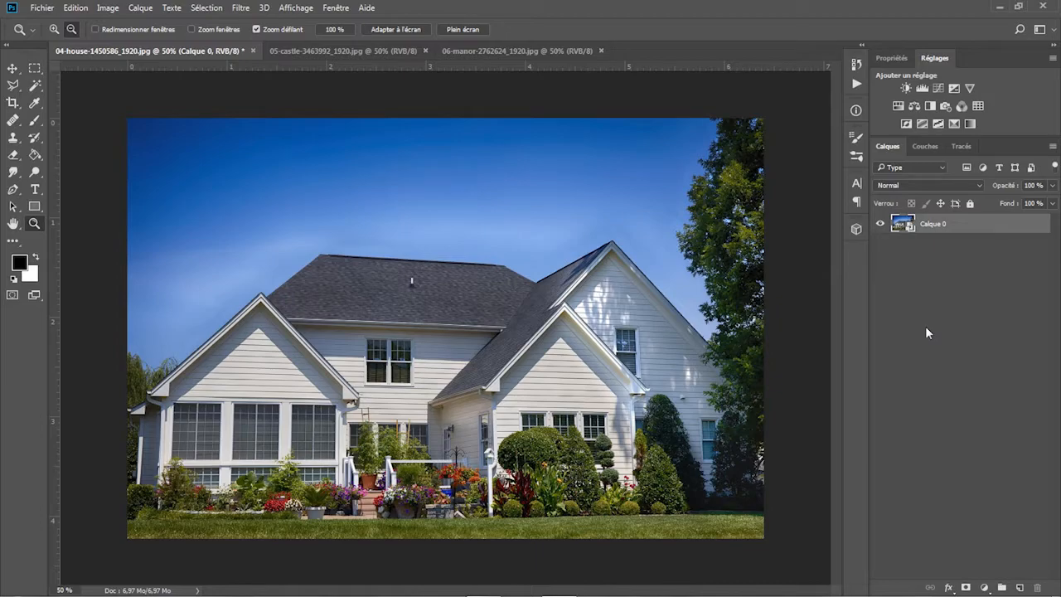
Extend the house image's canvas downward by anchoring it at the top centre and setting the height to 200%.
{"action": "left_click", "coordinate": [110, 9]}
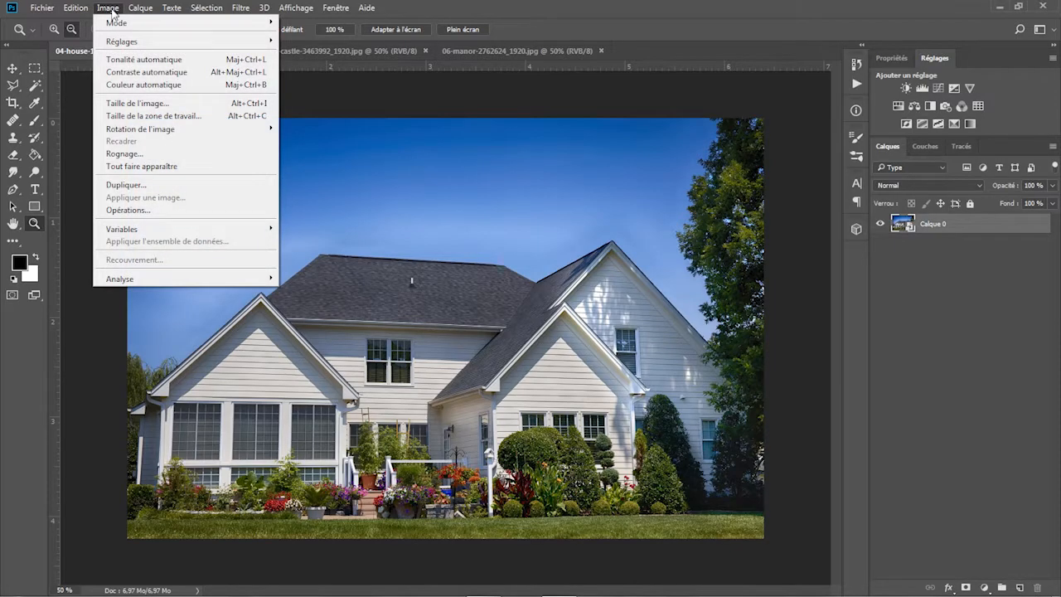
{"action": "left_click", "coordinate": [137, 117]}
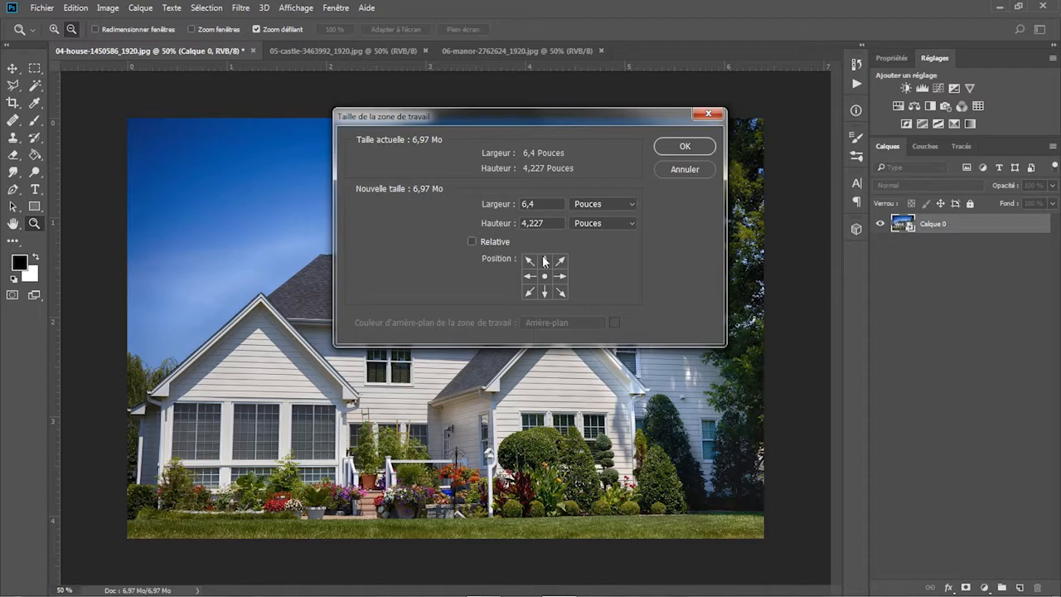
{"action": "left_click", "coordinate": [545, 261]}
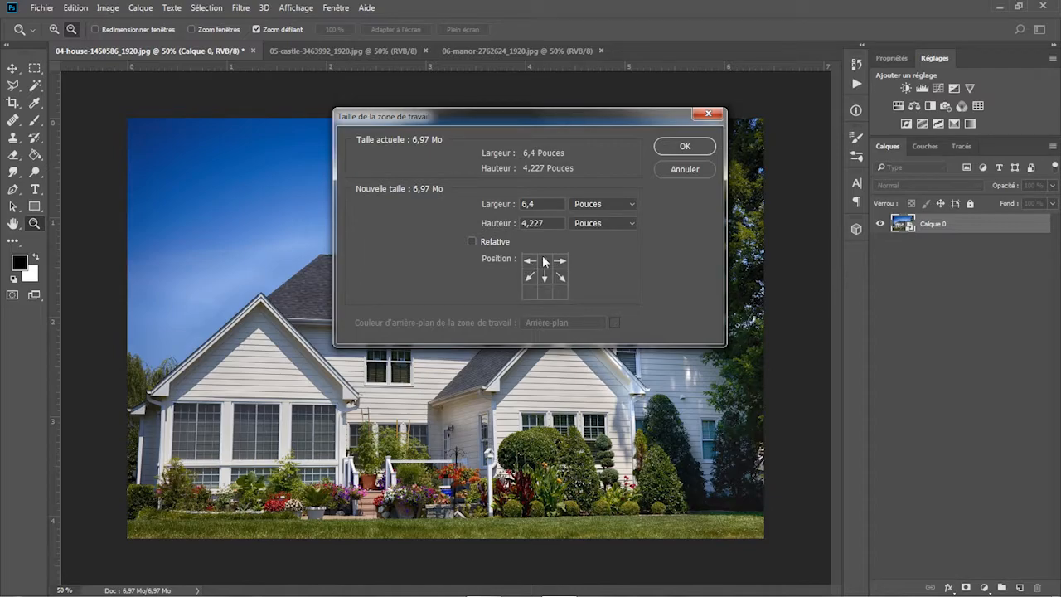
{"action": "left_click", "coordinate": [592, 204]}
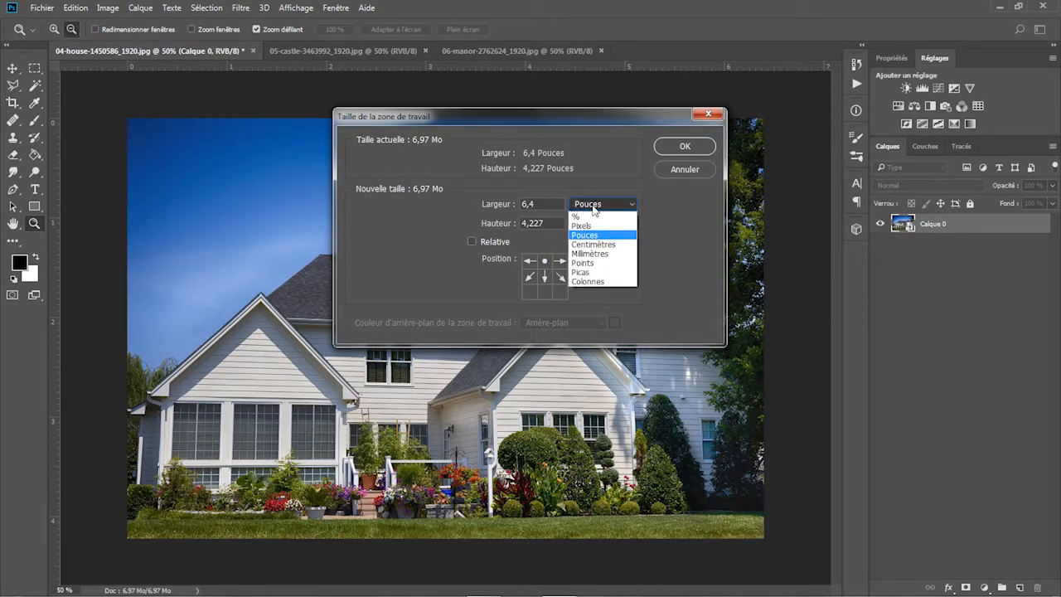
{"action": "left_click", "coordinate": [585, 216]}
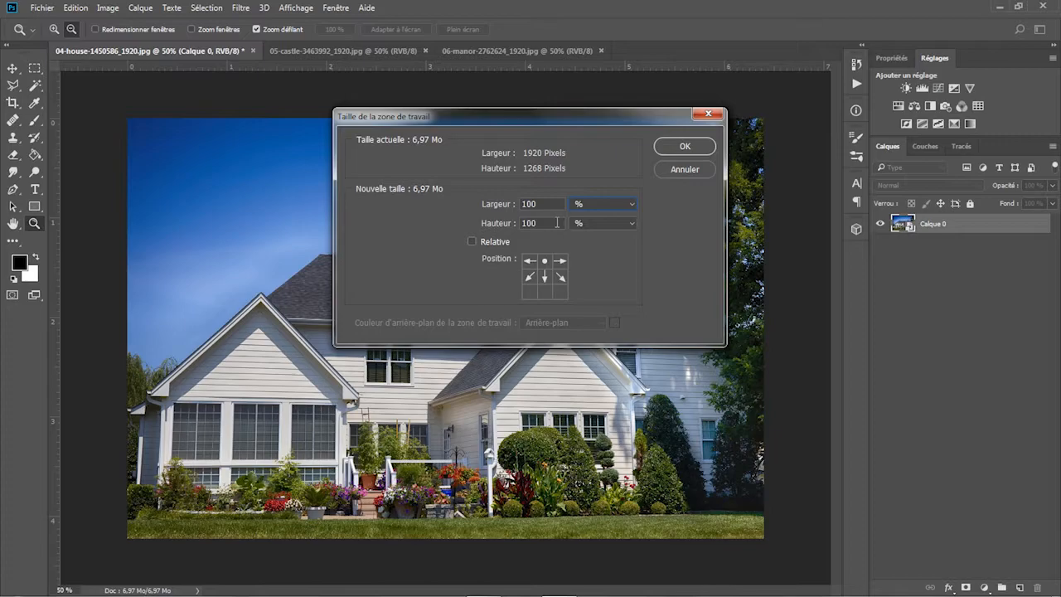
{"action": "double_click", "coordinate": [557, 222]}
{"action": "type", "text": "200"}
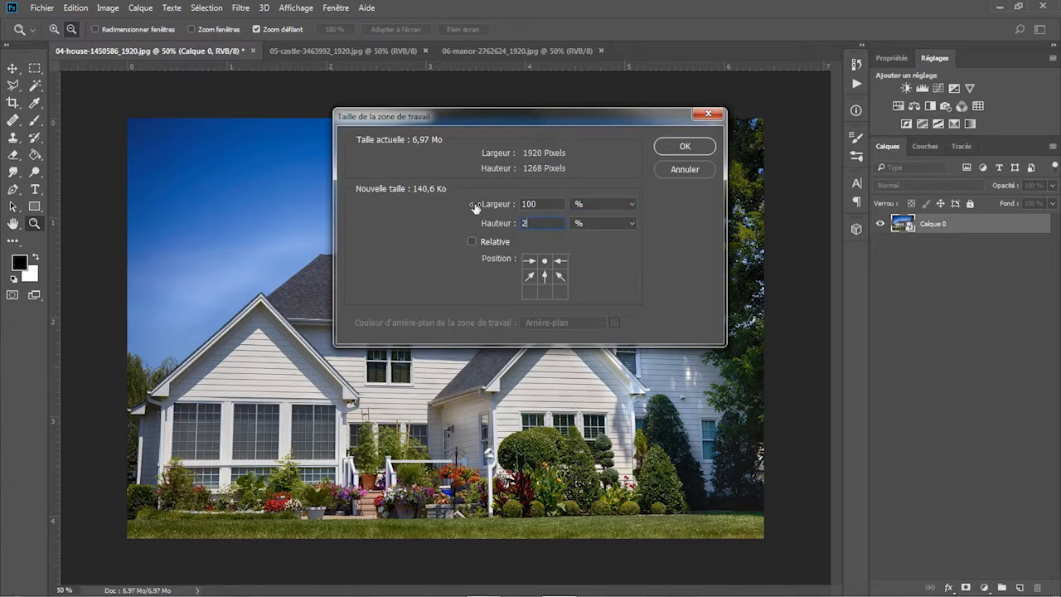
{"action": "left_click", "coordinate": [681, 149]}
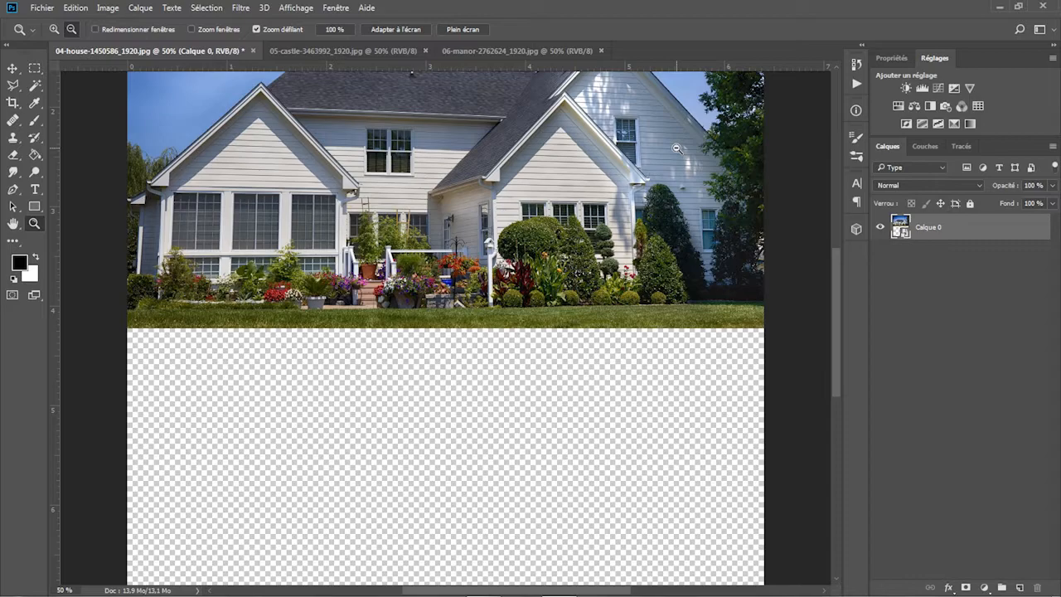
Duplicate the house layer Calque 0 and flip the copy vertically into the empty lower half of the canvas.
{"action": "left_click", "coordinate": [403, 30]}
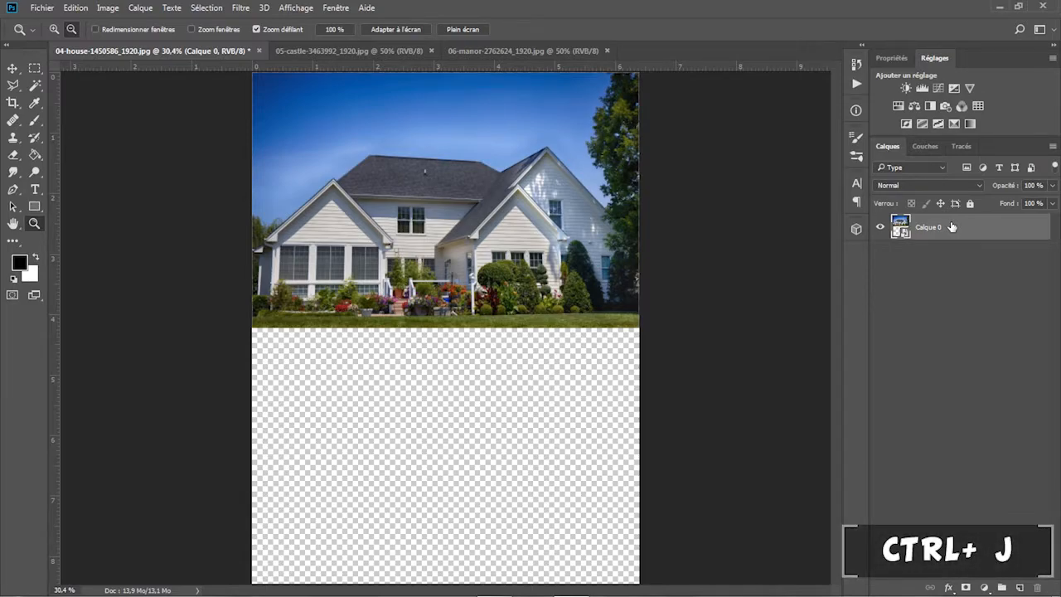
{"action": "key", "text": "ctrl+j"}
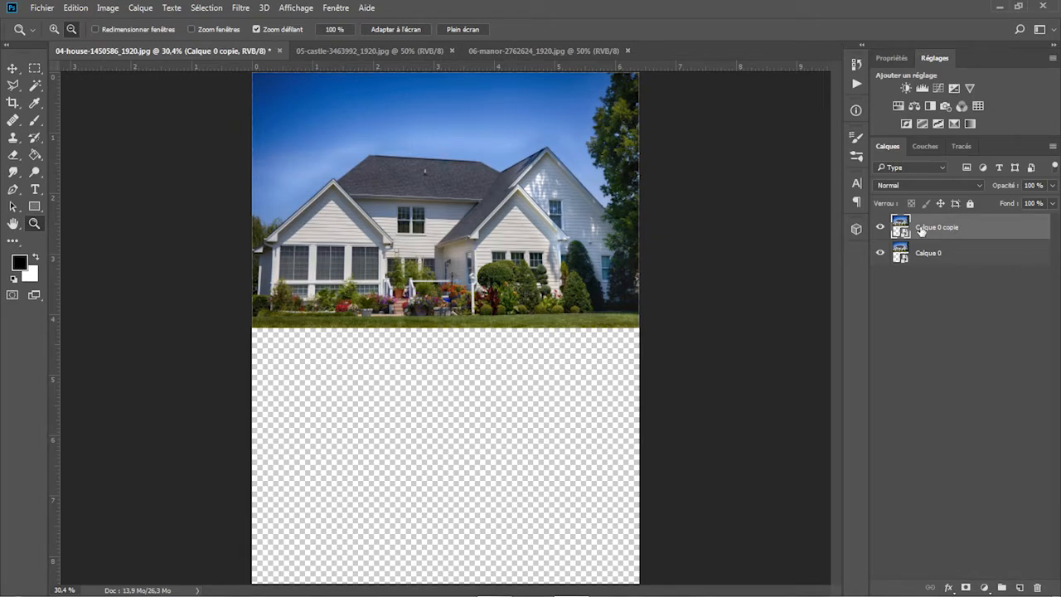
{"action": "left_click", "coordinate": [77, 8]}
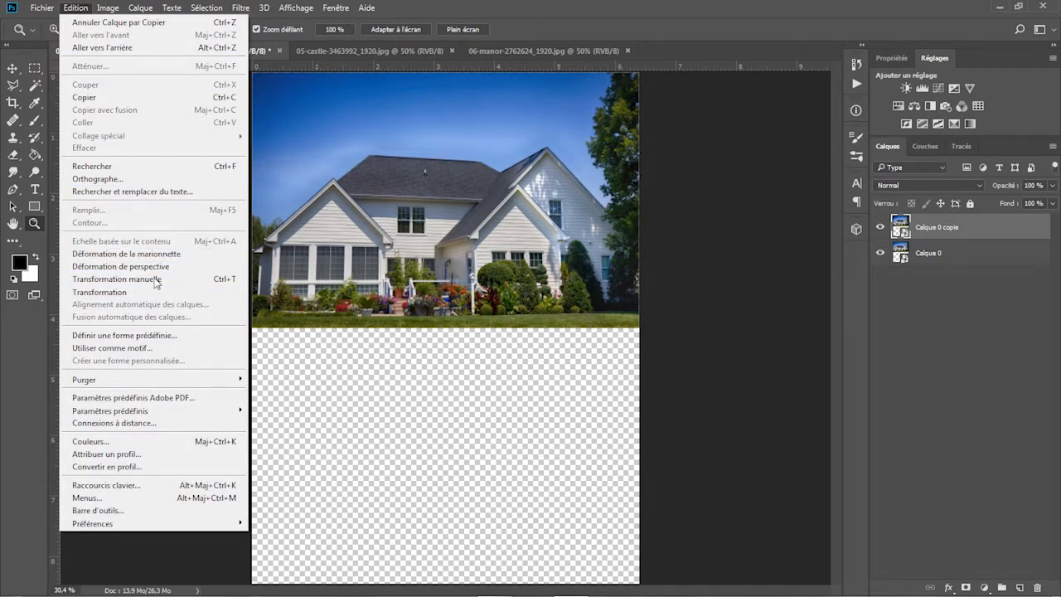
{"action": "left_click", "coordinate": [224, 282]}
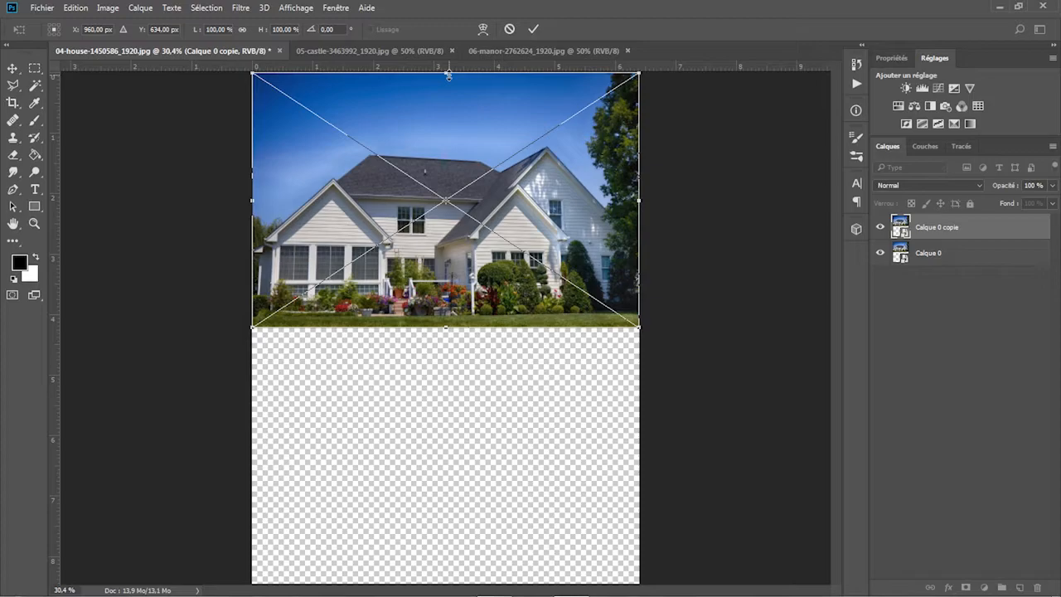
{"action": "left_click_drag", "start_coordinate": [448, 75], "coordinate": [480, 585]}
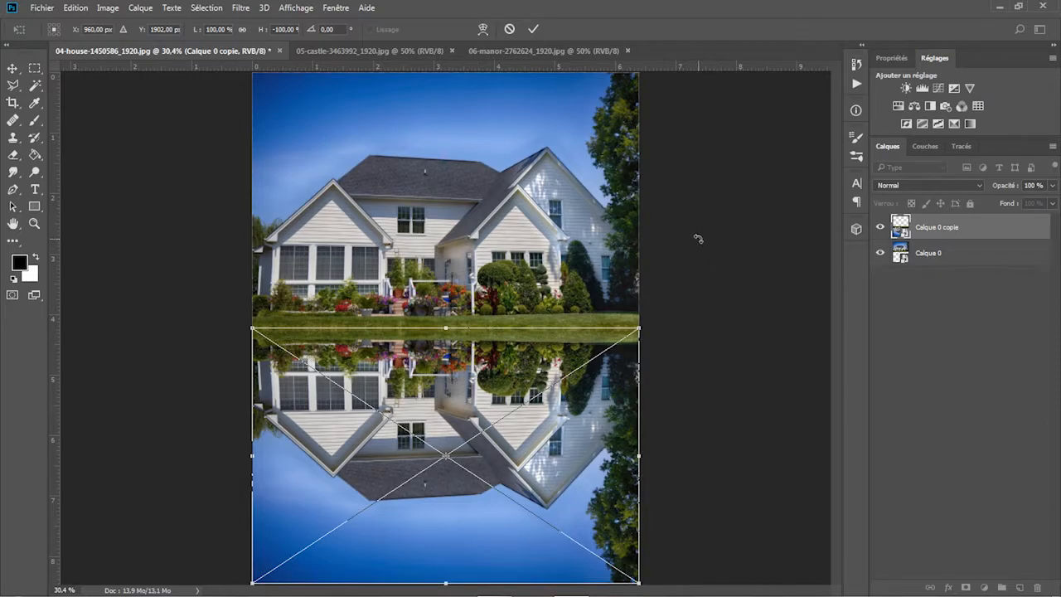
{"action": "key", "text": "Return"}
{"action": "key", "text": "z"}
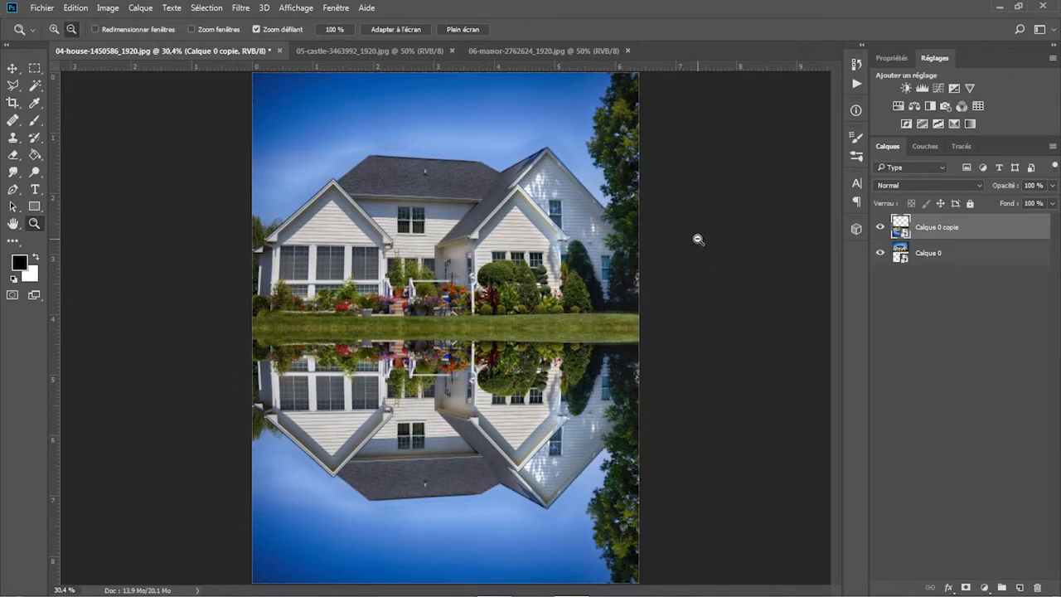
Move the flipped copy beneath Calque 0 and apply a directional blur with a 90° angle and 30-pixel distance.
{"action": "left_click_drag", "start_coordinate": [958, 235], "coordinate": [932, 270]}
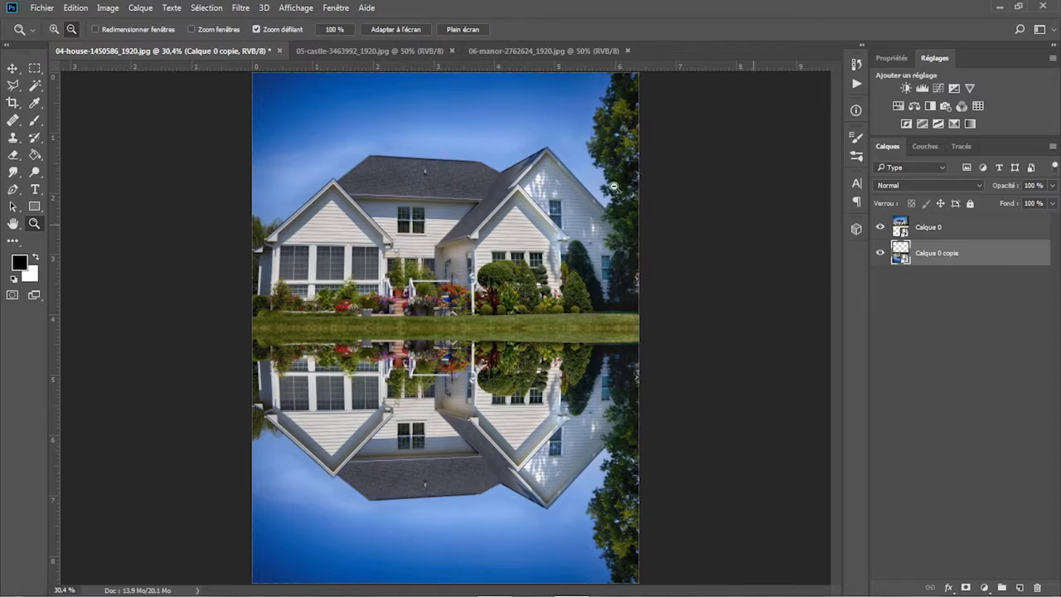
{"action": "left_click", "coordinate": [242, 10]}
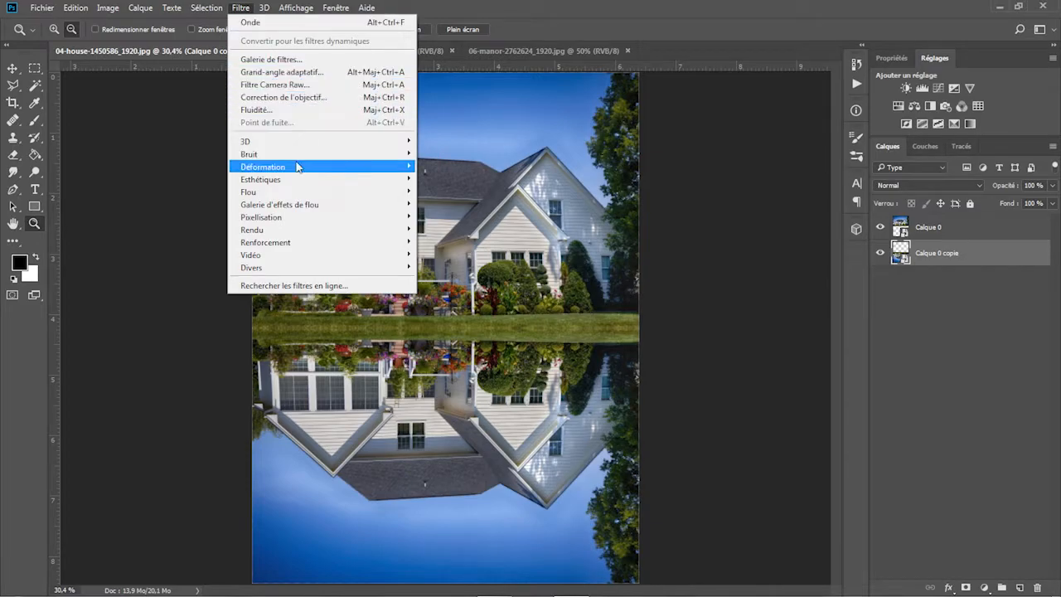
{"action": "mouse_move", "coordinate": [351, 191]}
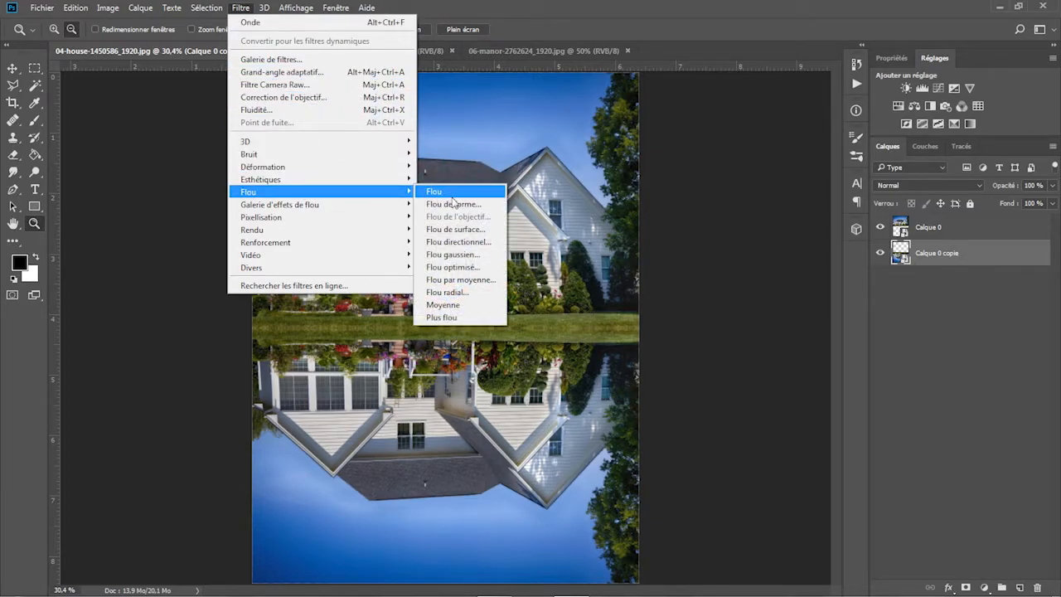
{"action": "left_click", "coordinate": [464, 242]}
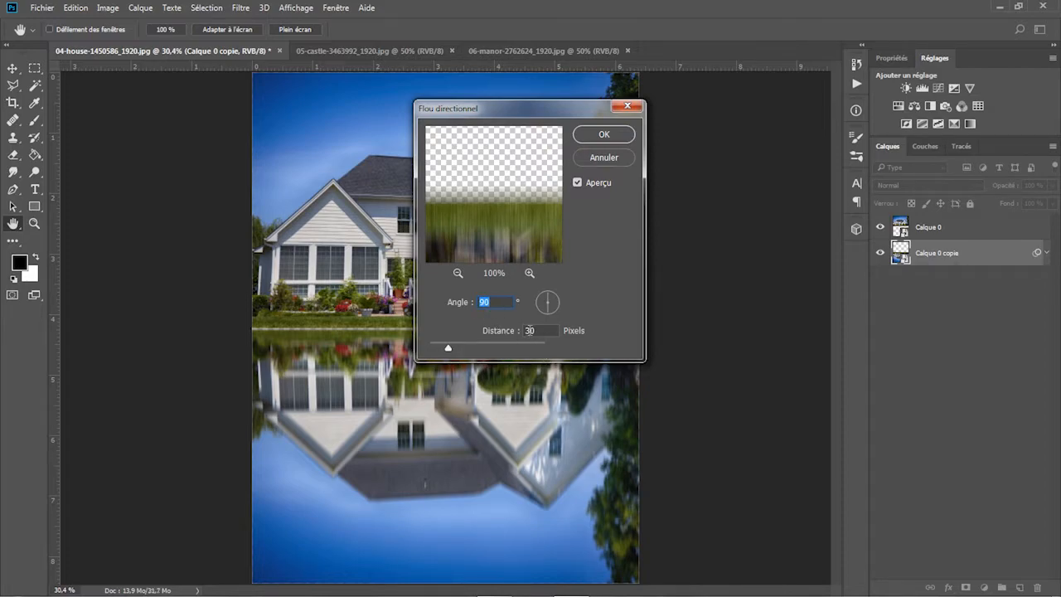
{"action": "left_click", "coordinate": [614, 136]}
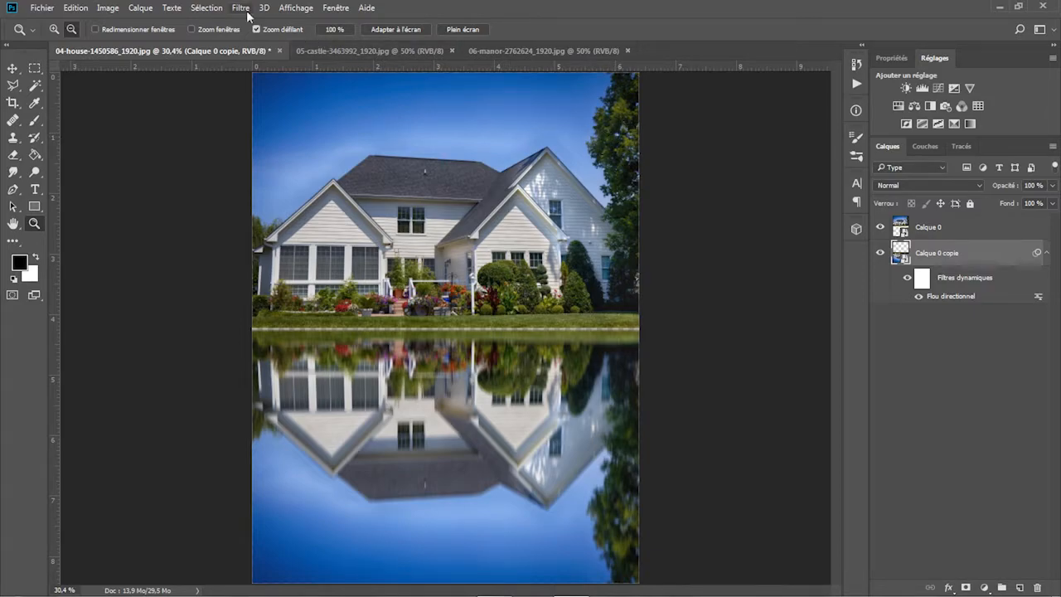
Apply a sinusoidal Wave filter to the reflection: 5 generators, wavelength 1–17, amplitude 1–20, scale 100% horizontal and 1% vertical.
{"action": "left_click", "coordinate": [242, 8]}
{"action": "mouse_move", "coordinate": [405, 169]}
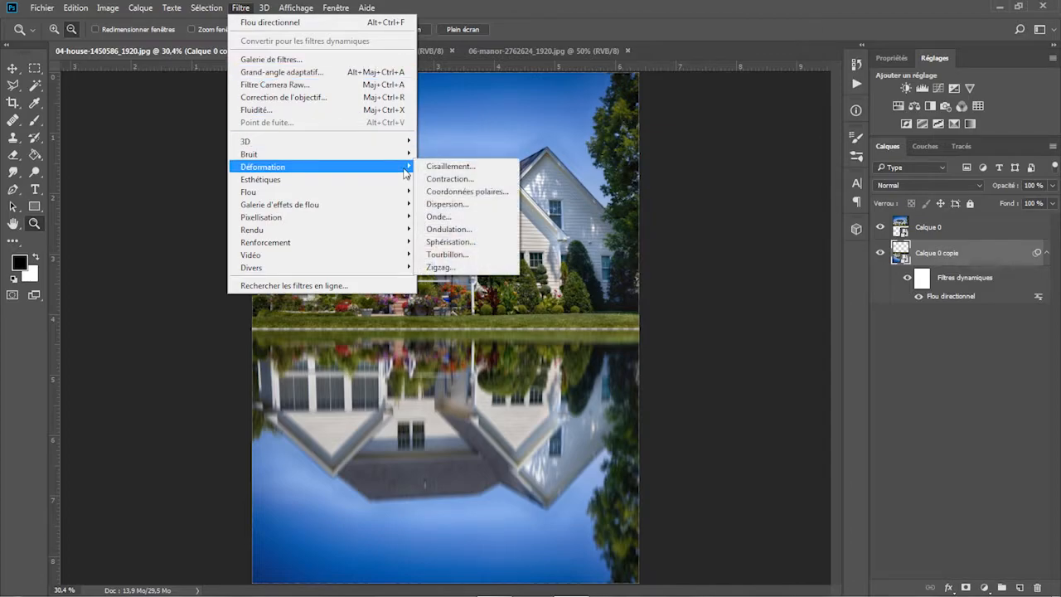
{"action": "left_click", "coordinate": [439, 216]}
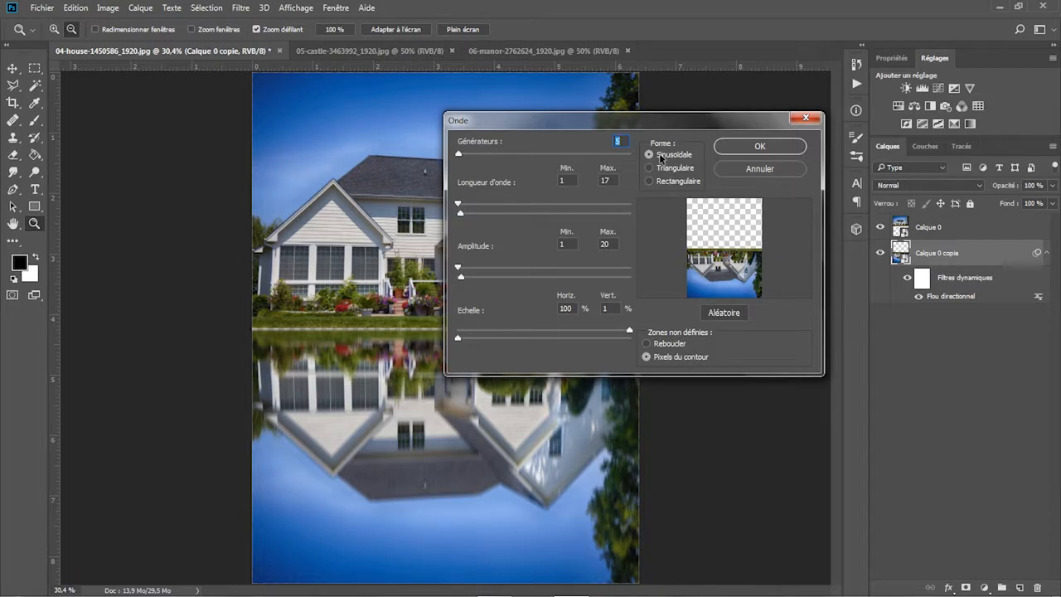
{"action": "left_click", "coordinate": [752, 148]}
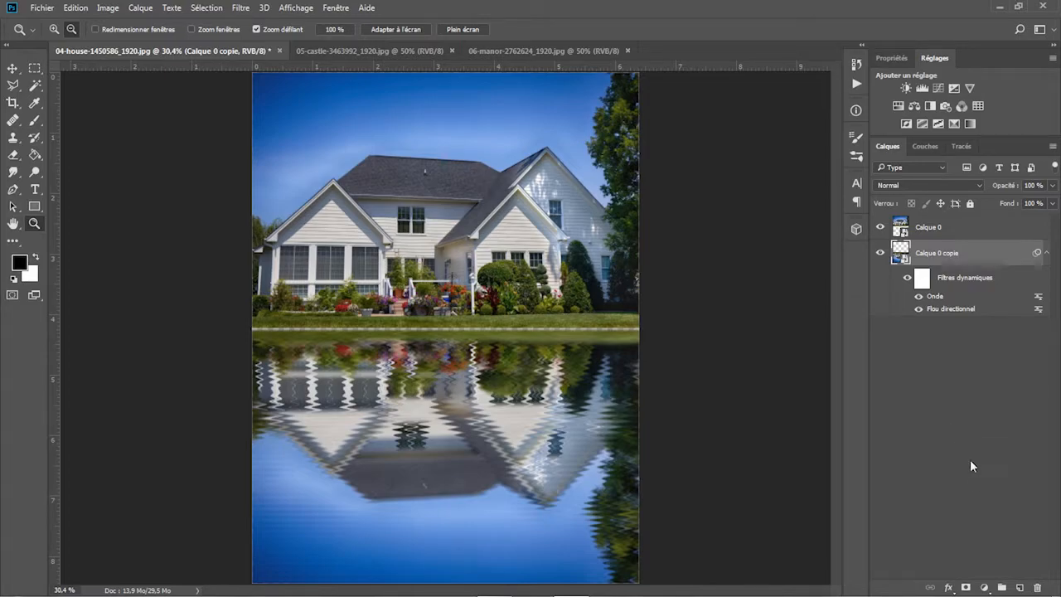
Add a Color Balance adjustment layer above the reflection and set the midtones' yellow–blue value to 60.
{"action": "left_click", "coordinate": [985, 587]}
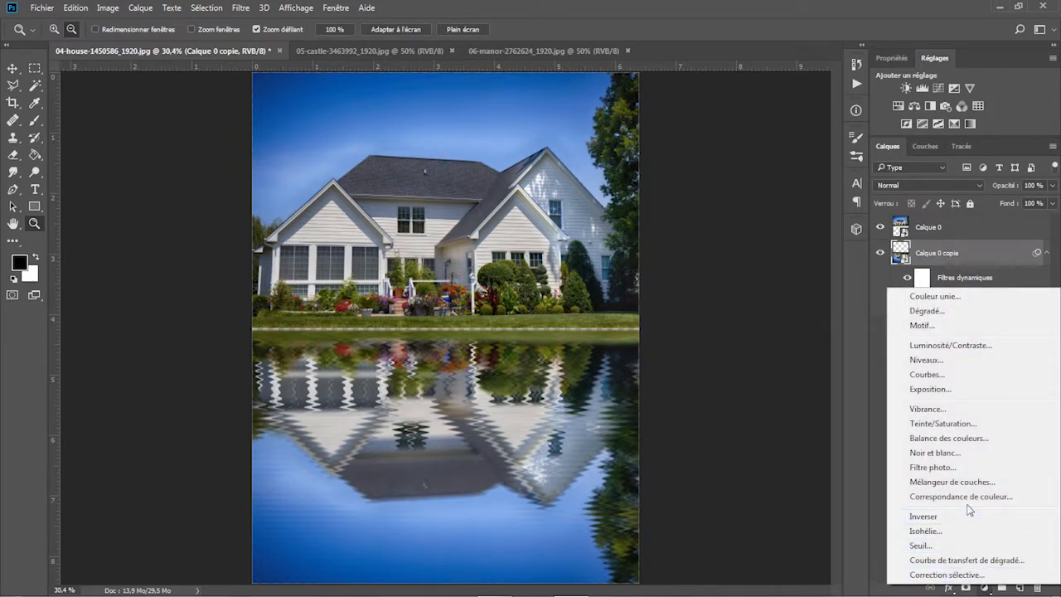
{"action": "left_click", "coordinate": [950, 438]}
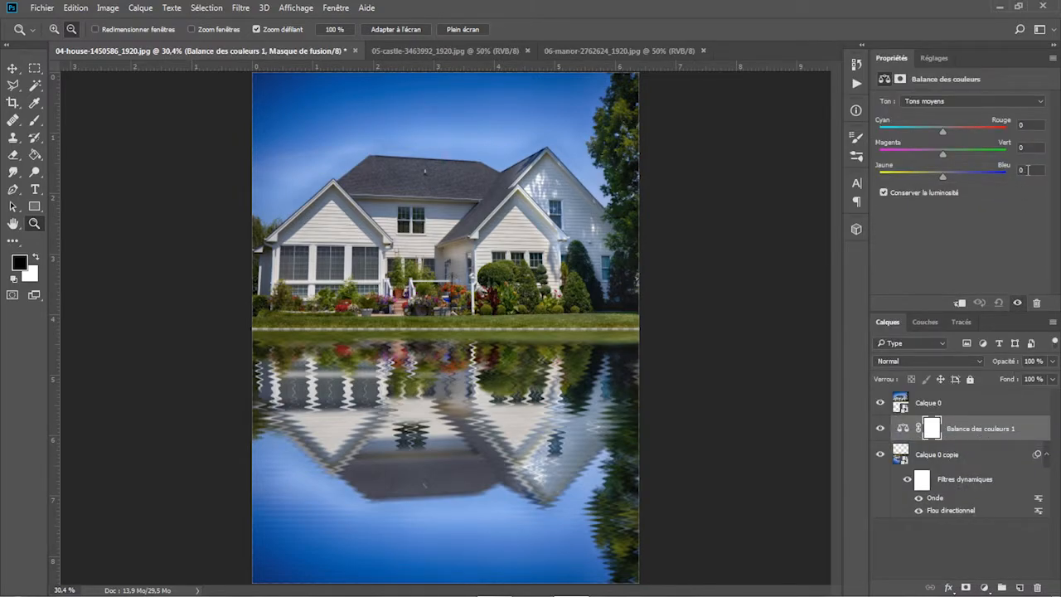
{"action": "left_click", "coordinate": [1022, 170]}
{"action": "type", "text": "50"}
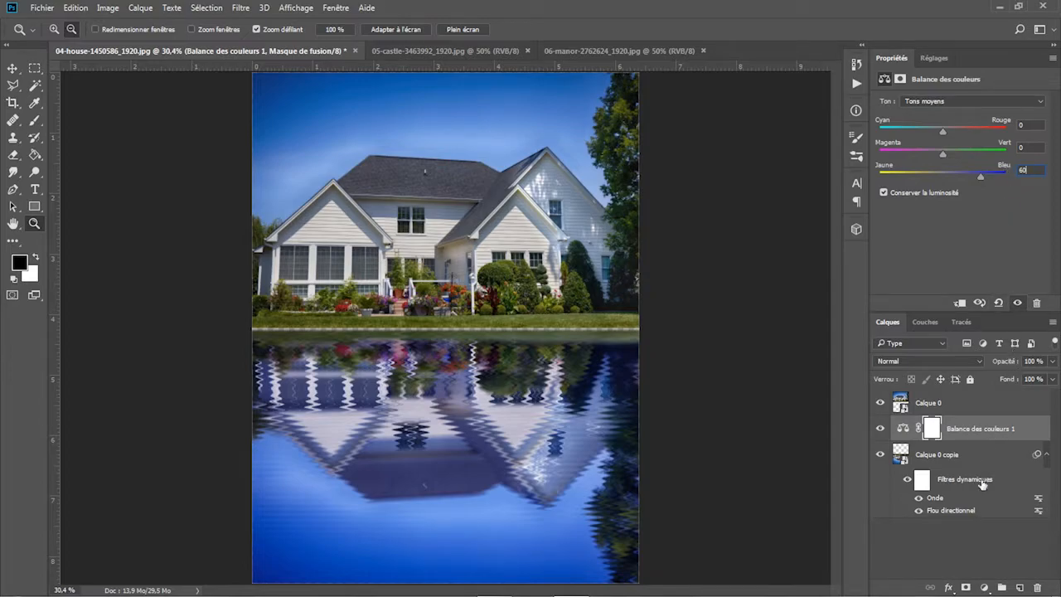
Add a new layer at the bottom of the layer stack and fill it with black.
{"action": "left_click", "coordinate": [1020, 588]}
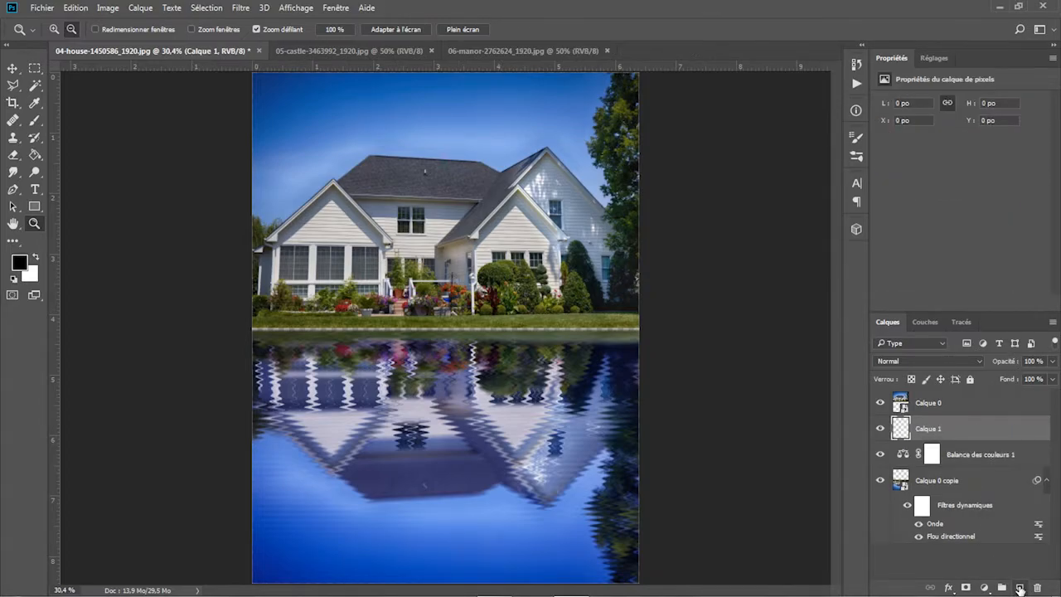
{"action": "left_click_drag", "start_coordinate": [901, 428], "coordinate": [915, 533]}
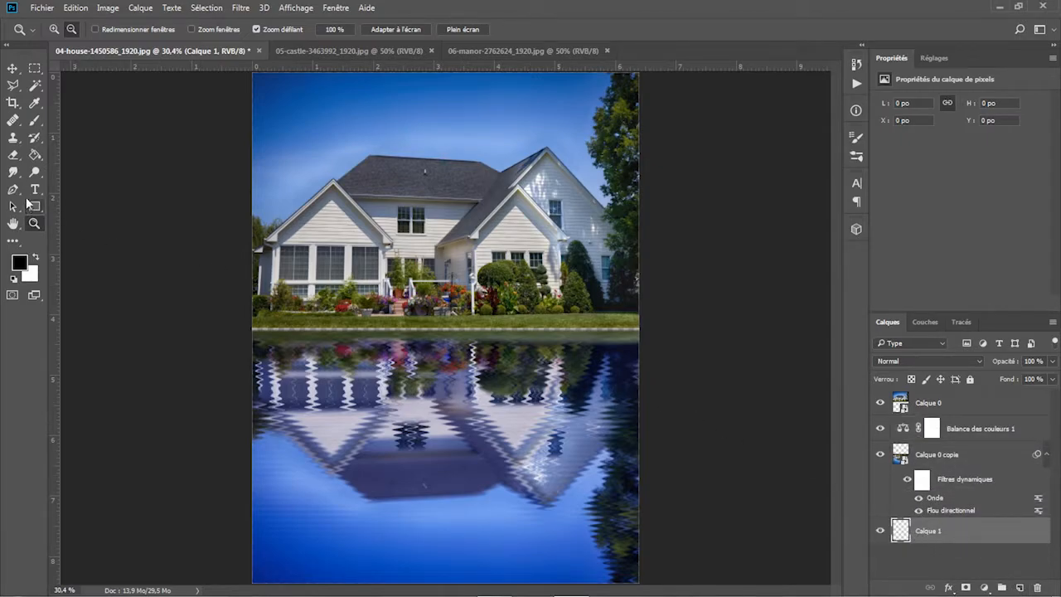
{"action": "left_click", "coordinate": [37, 155]}
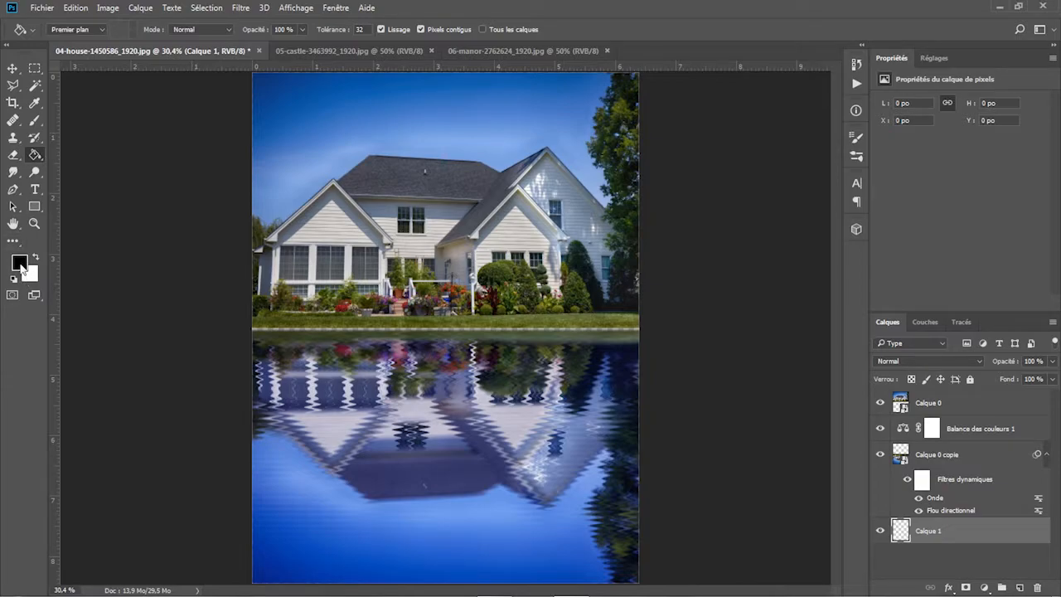
{"action": "left_click", "coordinate": [571, 369]}
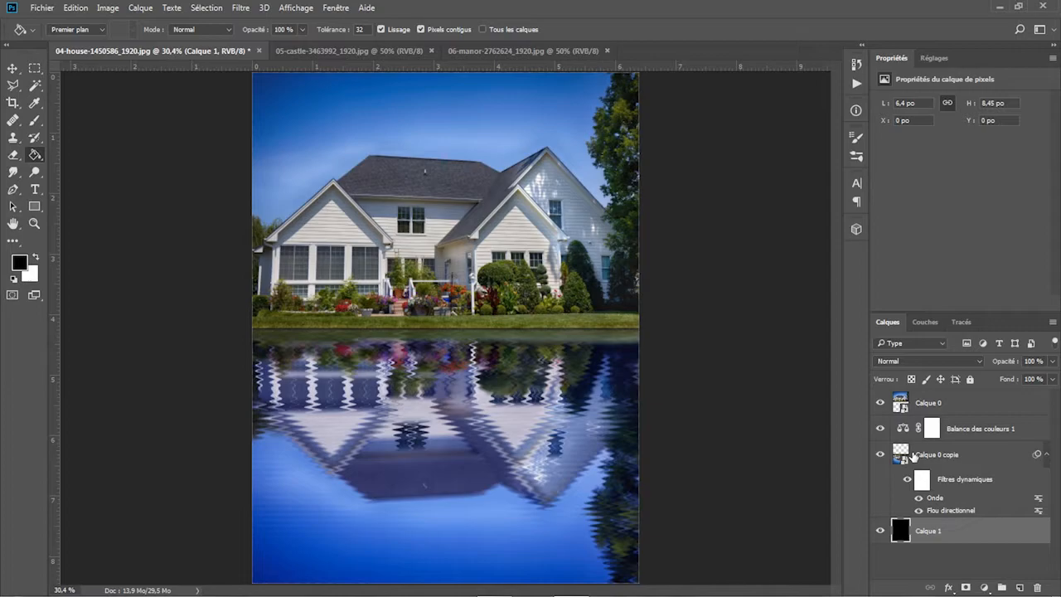
Change the number of generators in the reflection's Wave smart filter to 3.
{"action": "double_click", "coordinate": [933, 499]}
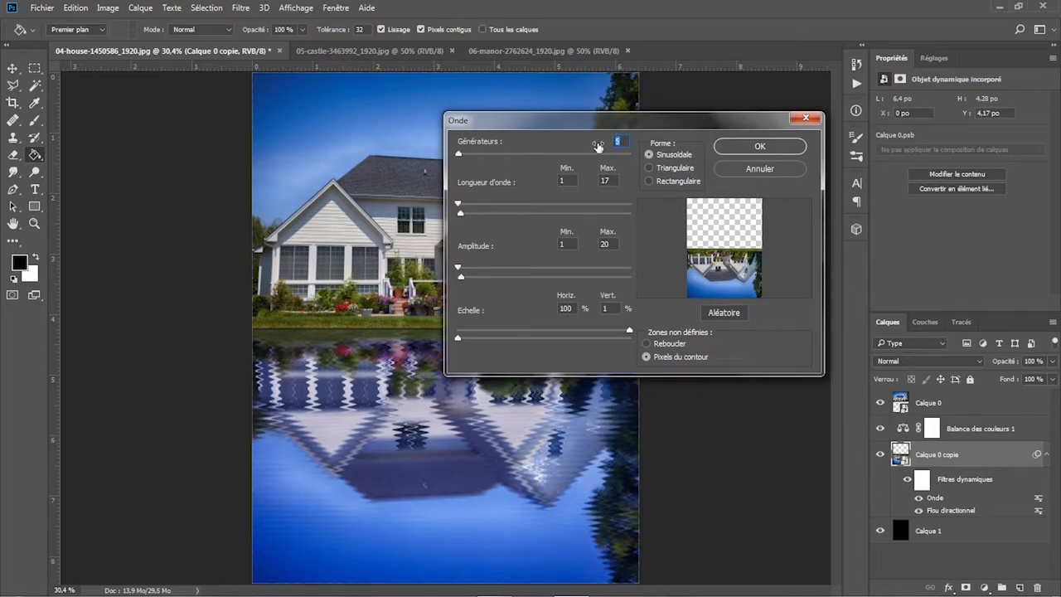
{"action": "type", "text": "3"}
{"action": "left_click", "coordinate": [750, 146]}
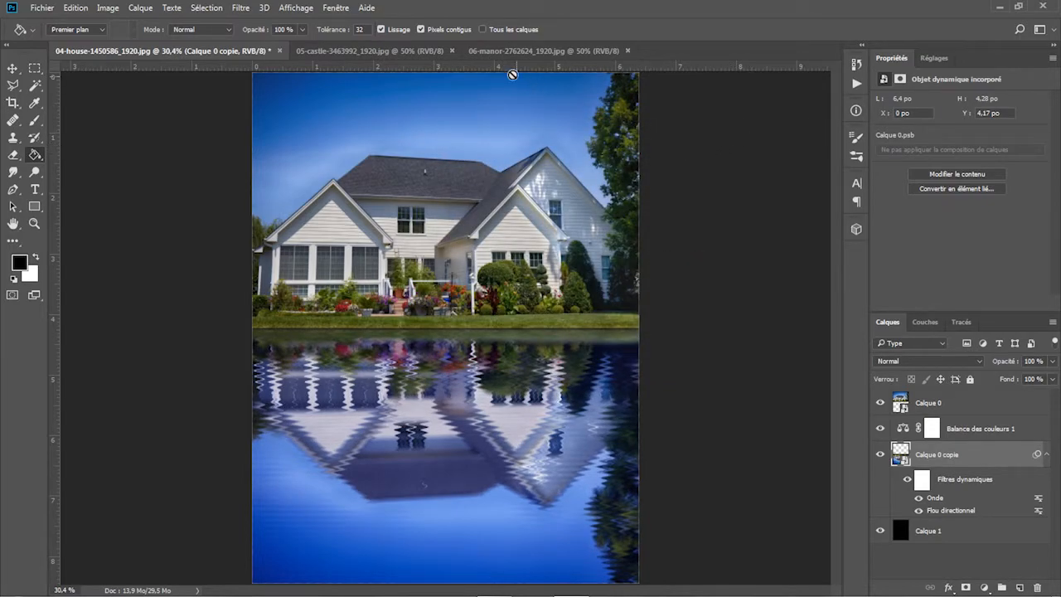
Switch to the 05-castle-3463992_1920.jpg document and convert its background layer to a smart object.
{"action": "left_click", "coordinate": [370, 50]}
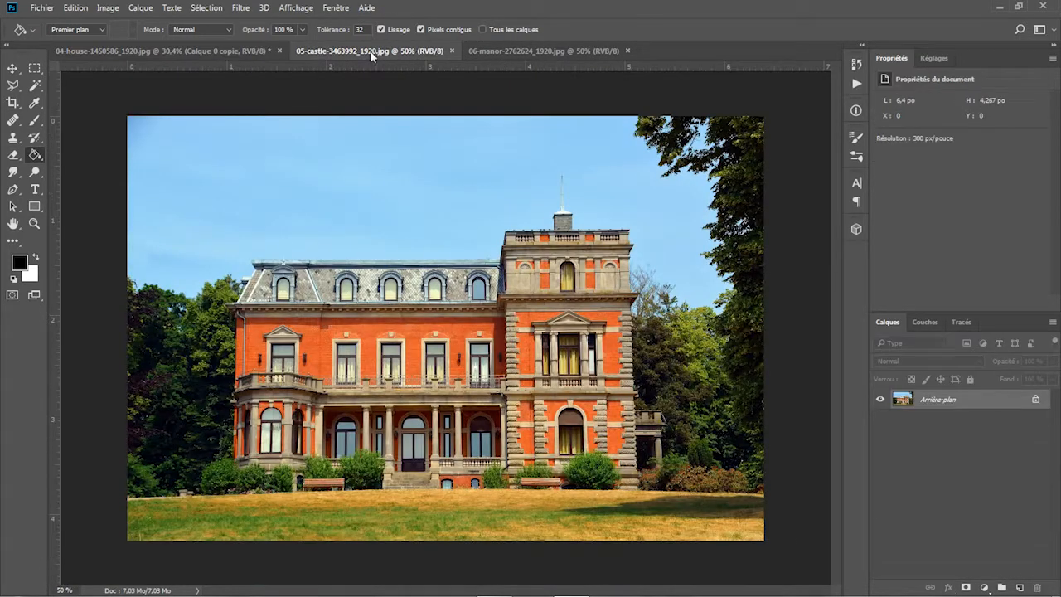
{"action": "right_click", "coordinate": [931, 405]}
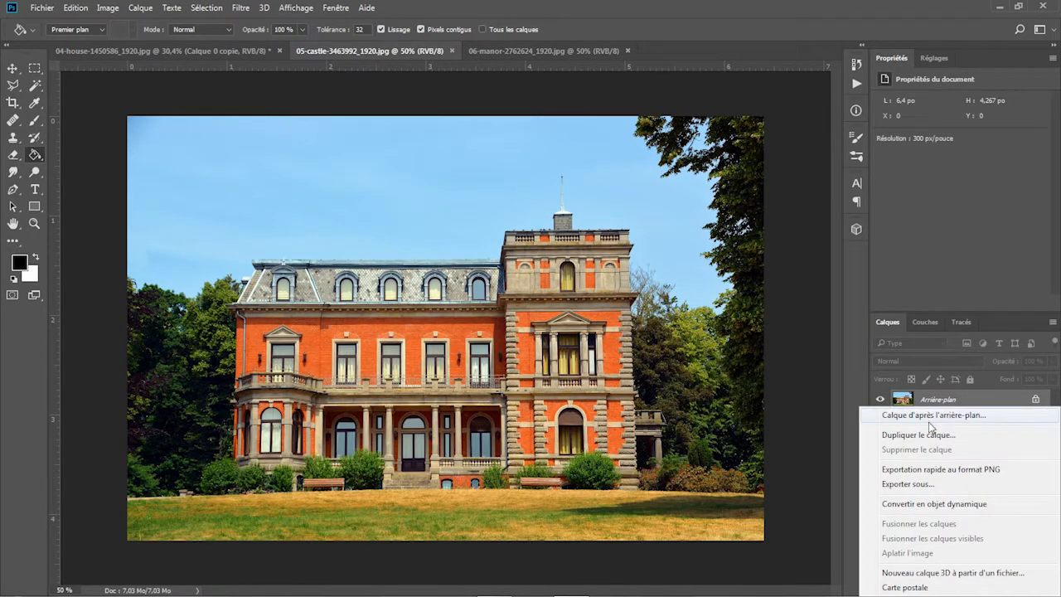
{"action": "left_click", "coordinate": [932, 505]}
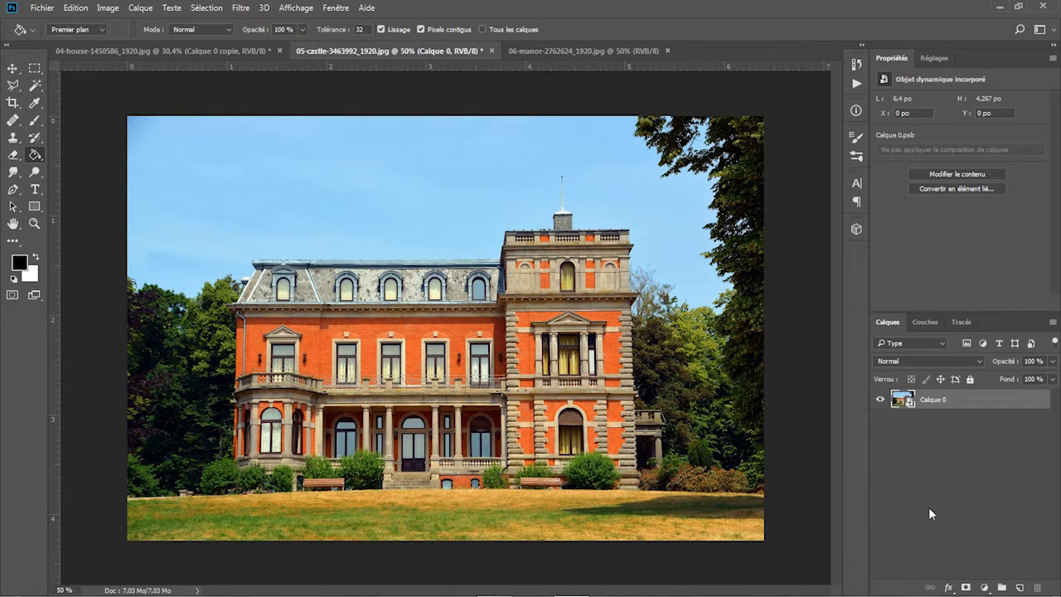
Extend the castle document's canvas downward by anchoring the image at the top centre and setting the height to 200 %.
{"action": "left_click", "coordinate": [109, 9]}
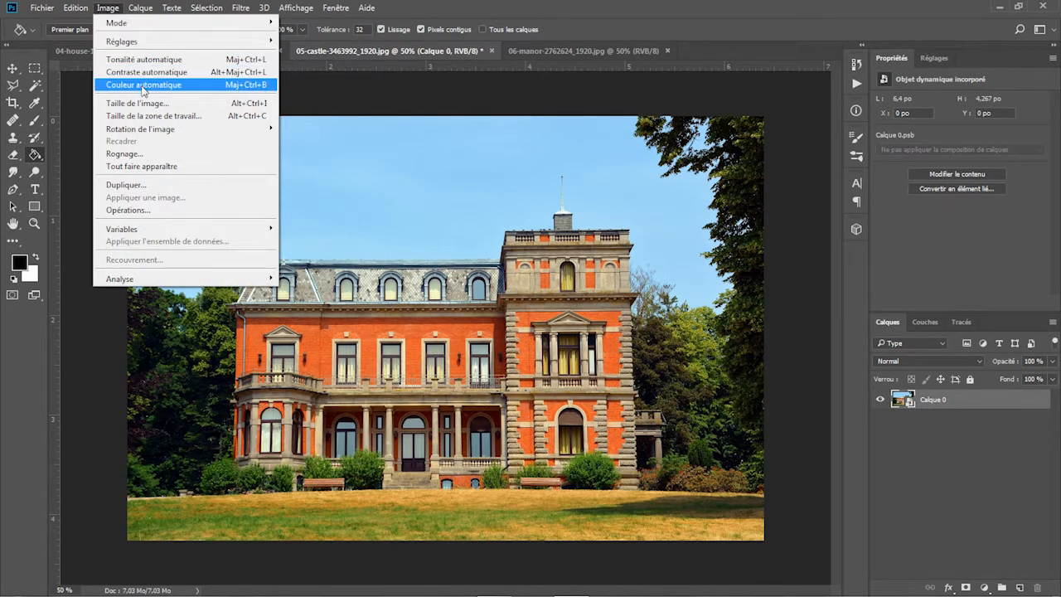
{"action": "left_click", "coordinate": [153, 116]}
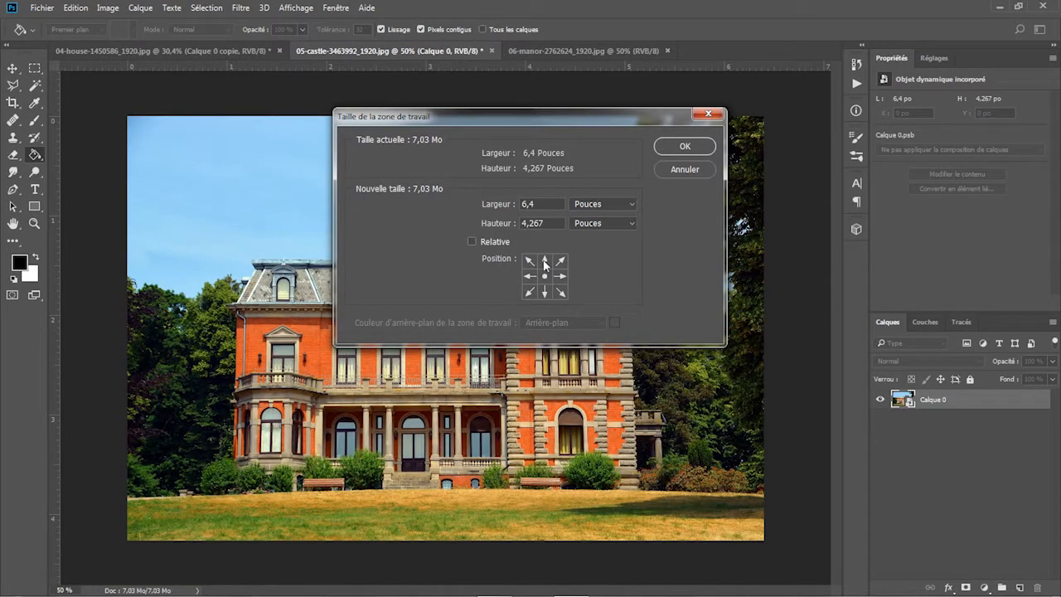
{"action": "left_click", "coordinate": [544, 261]}
{"action": "left_click", "coordinate": [590, 205]}
{"action": "left_click", "coordinate": [587, 217]}
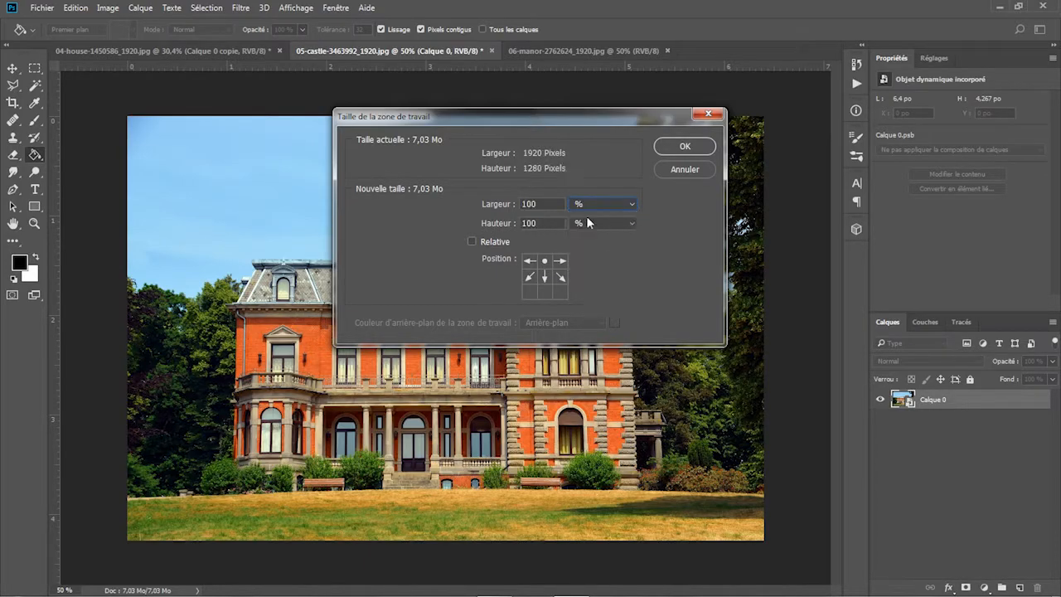
{"action": "double_click", "coordinate": [541, 223]}
{"action": "type", "text": "200"}
{"action": "key", "text": "Return"}
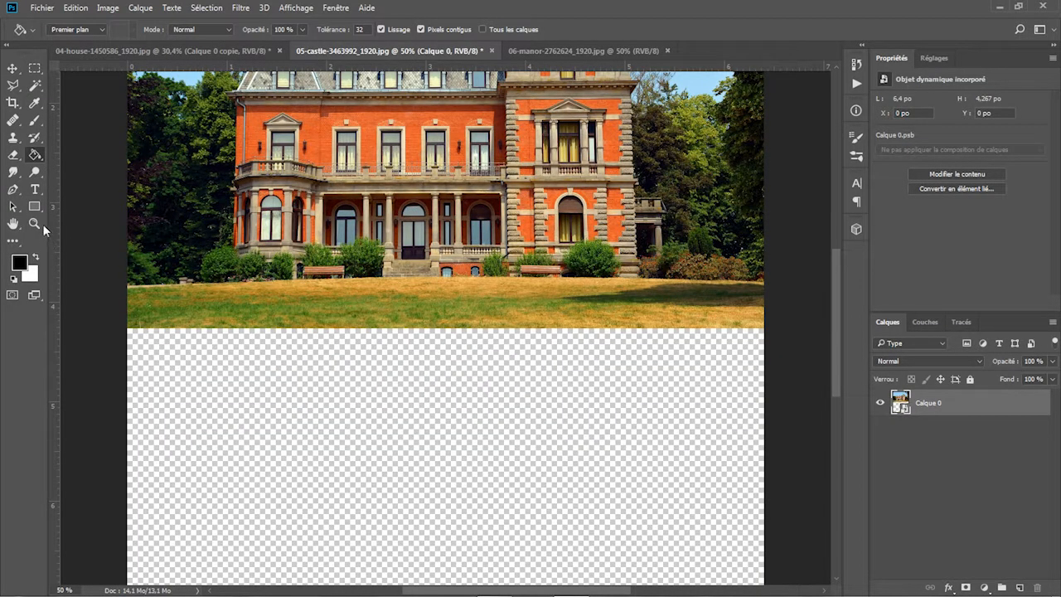
Fit the whole castle canvas on screen and duplicate the smart object layer.
{"action": "left_click", "coordinate": [34, 224]}
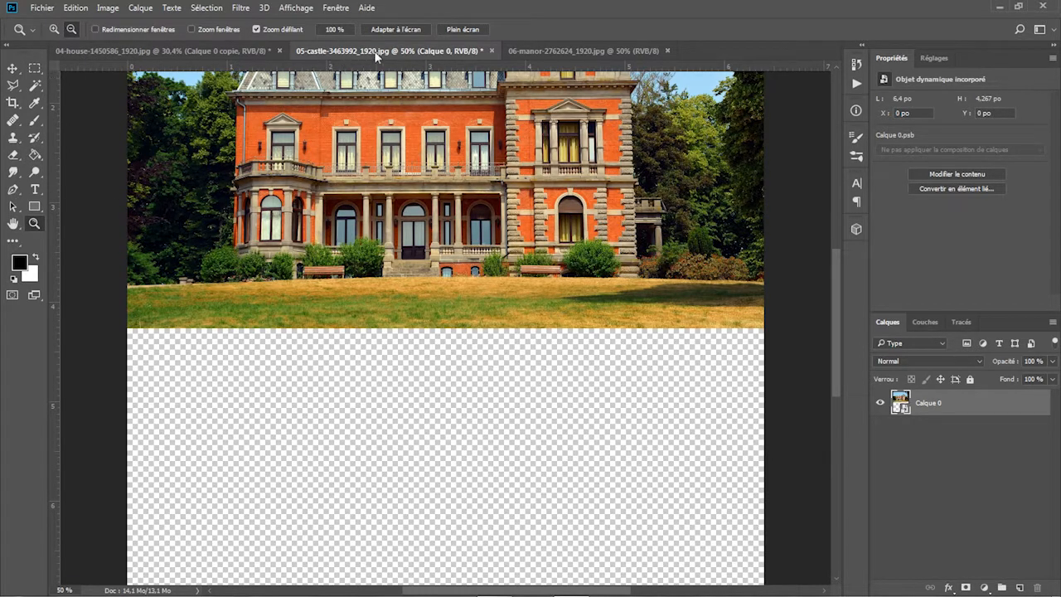
{"action": "left_click", "coordinate": [390, 31]}
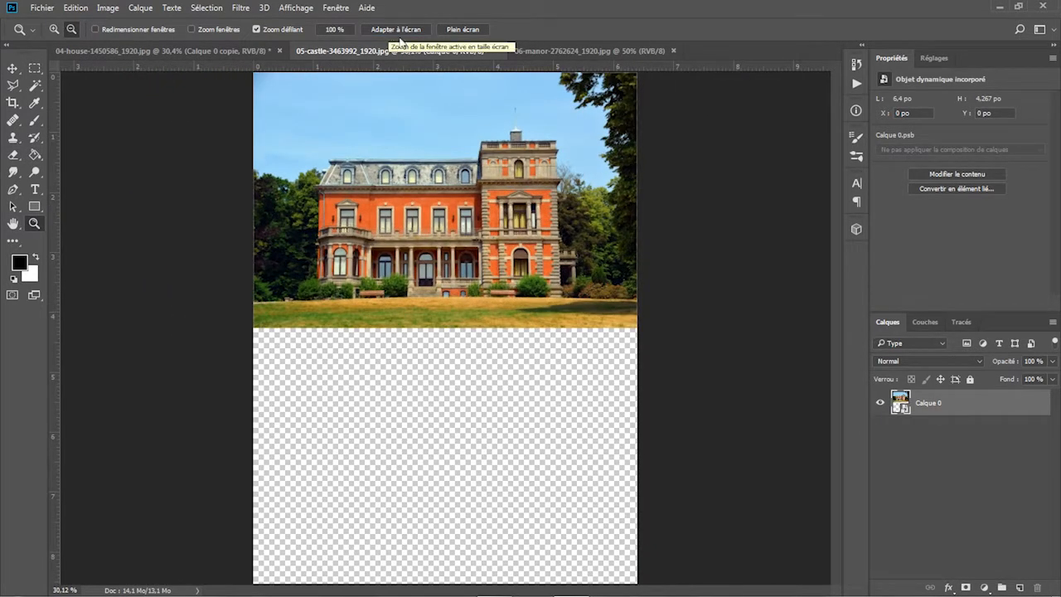
{"action": "left_click", "coordinate": [959, 452]}
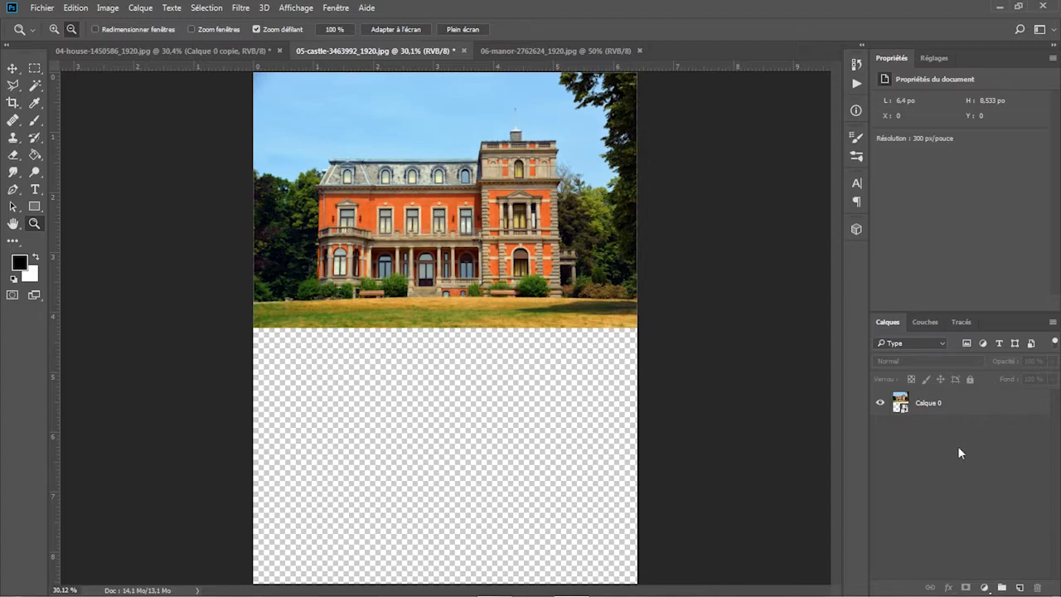
{"action": "left_click", "coordinate": [962, 402]}
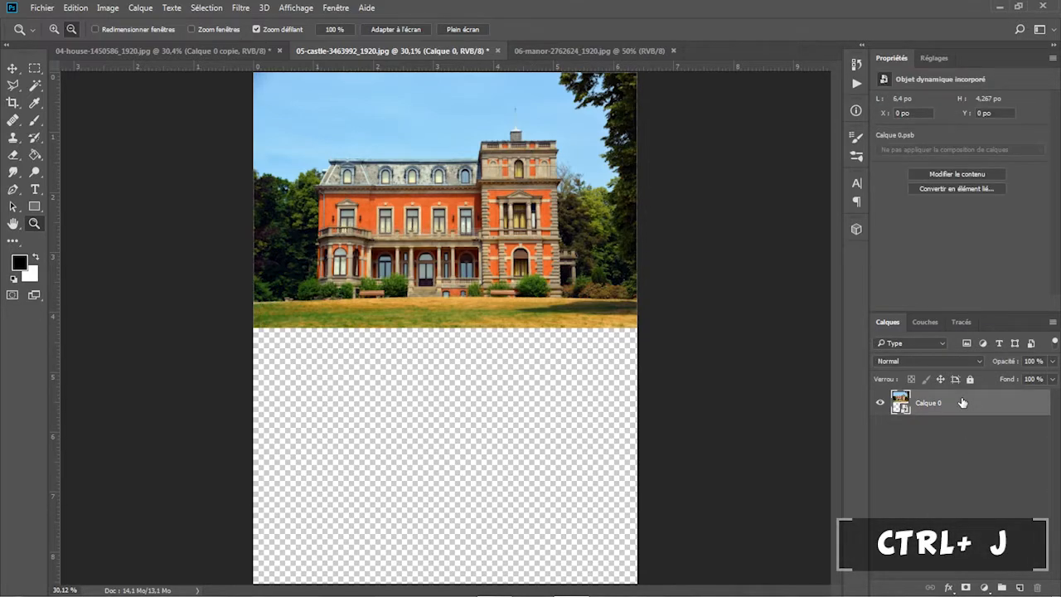
{"action": "key", "text": "ctrl+j"}
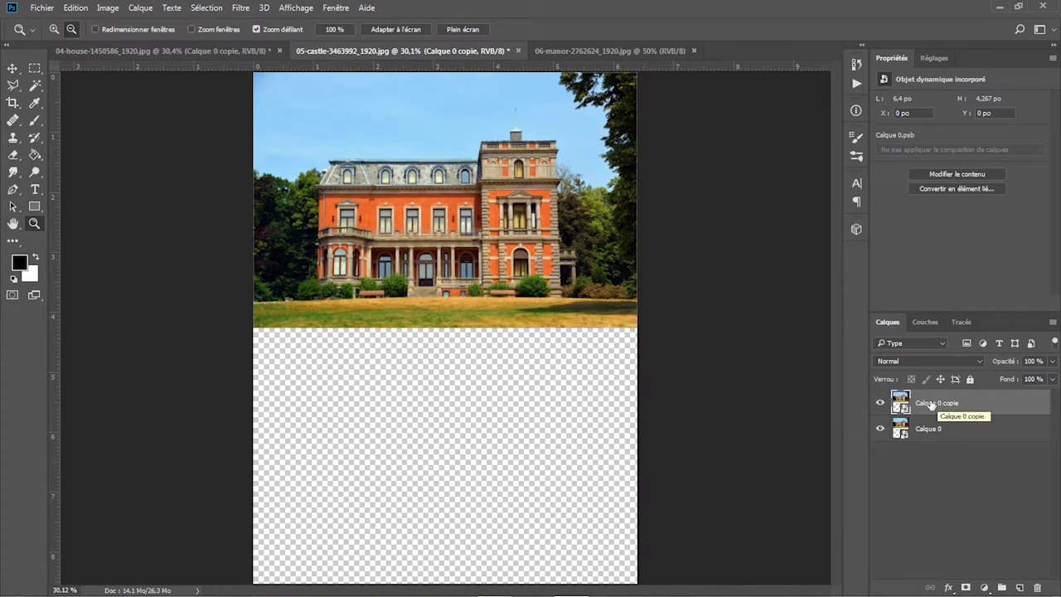
Flip the castle copy vertically into the empty lower half with a free transform at -100 % height, and place its layer beneath the original.
{"action": "left_click", "coordinate": [76, 9]}
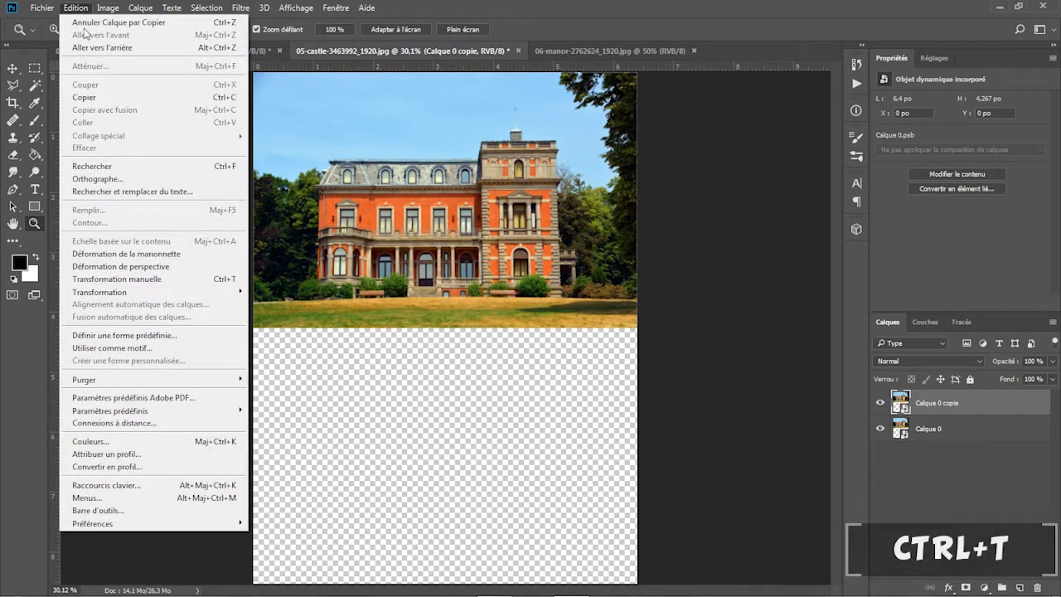
{"action": "left_click", "coordinate": [156, 280]}
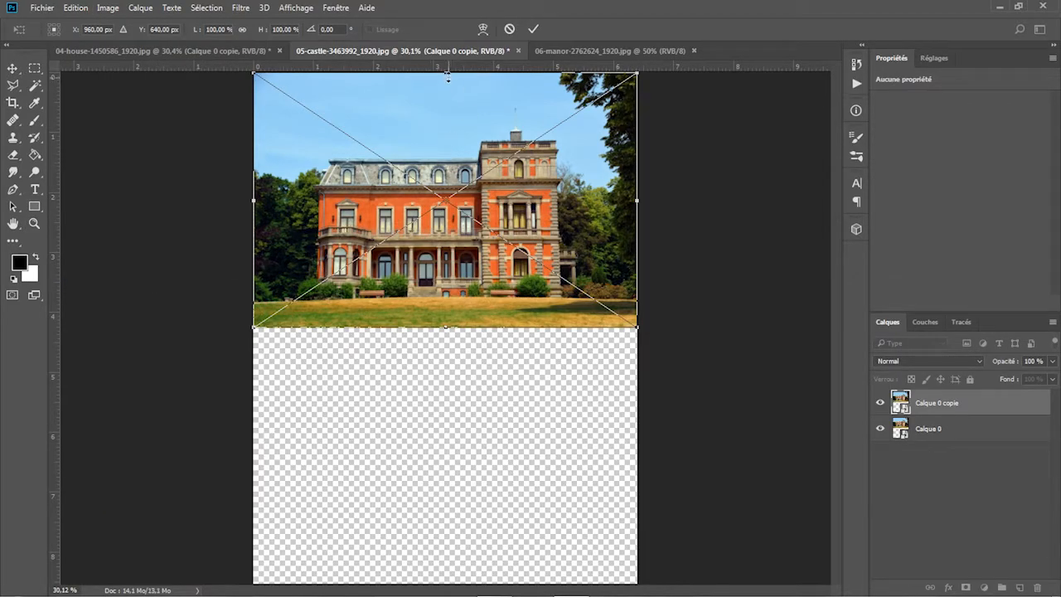
{"action": "left_click_drag", "start_coordinate": [446, 74], "coordinate": [473, 582]}
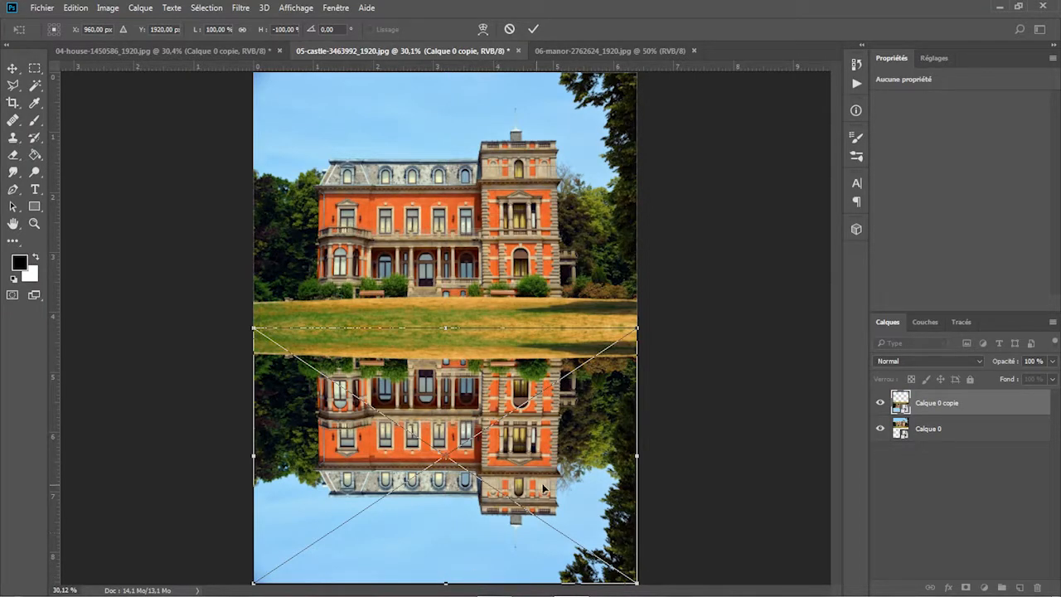
{"action": "key", "text": "Return"}
{"action": "key", "text": "z"}
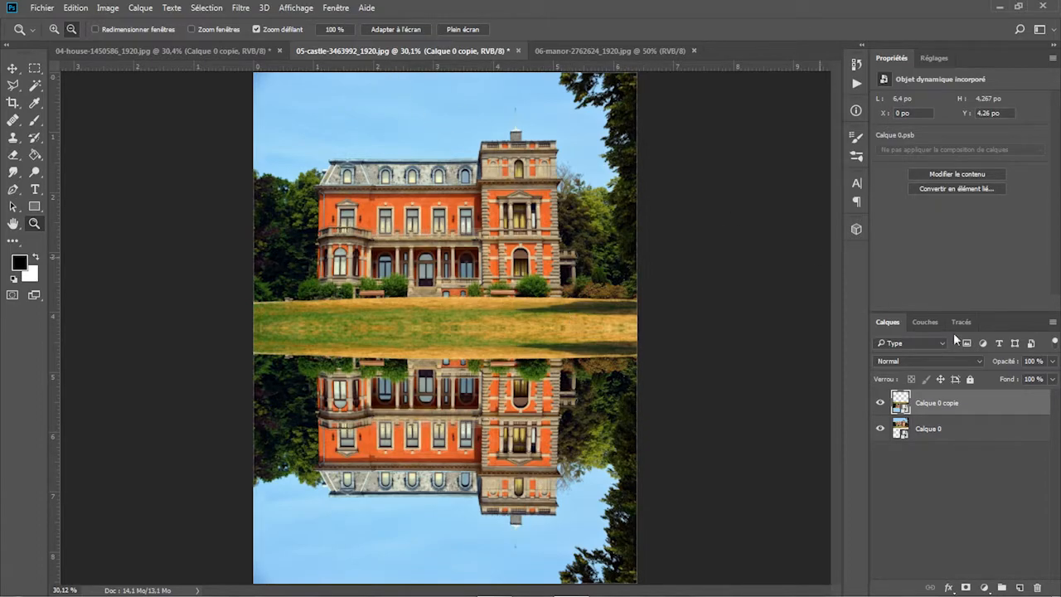
{"action": "left_click_drag", "start_coordinate": [954, 404], "coordinate": [953, 449]}
{"action": "left_click_drag", "start_coordinate": [952, 448], "coordinate": [953, 448]}
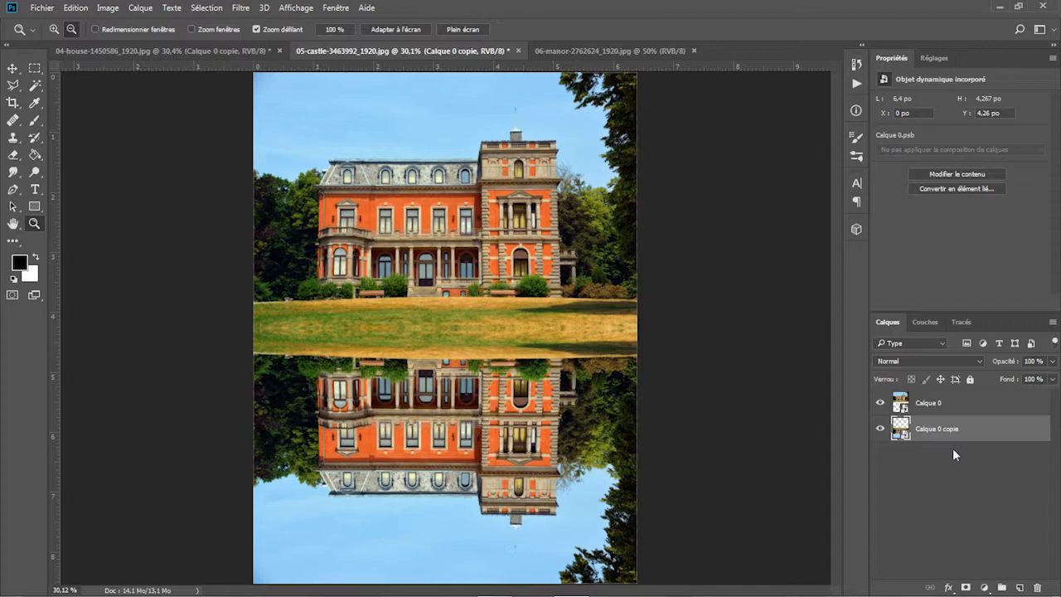
Apply a Motion Blur smart filter to the flipped castle copy with a 90° angle and a distance of 30 pixels.
{"action": "left_click", "coordinate": [242, 9]}
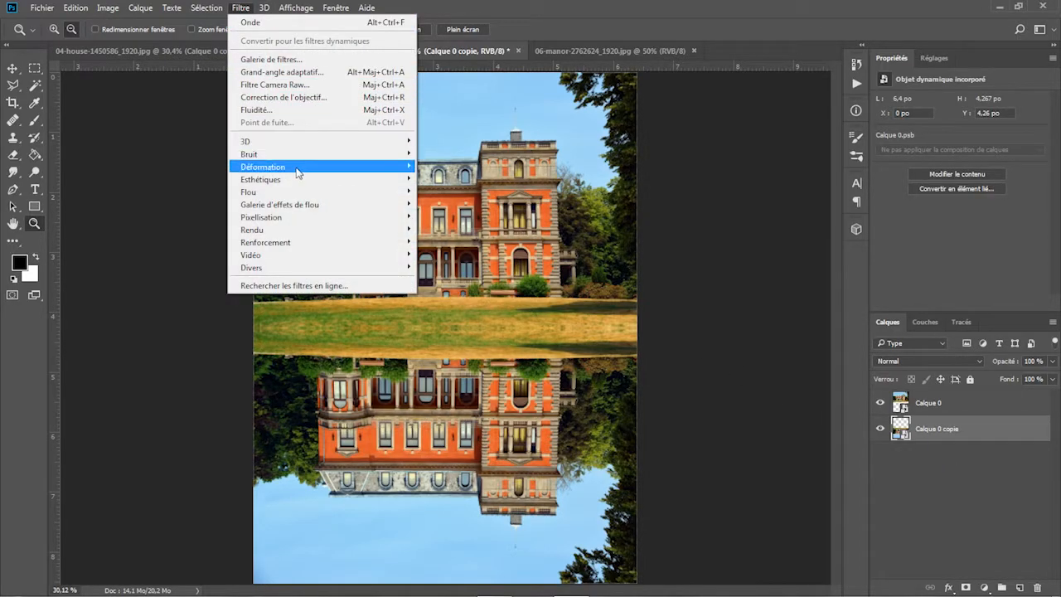
{"action": "mouse_move", "coordinate": [301, 192]}
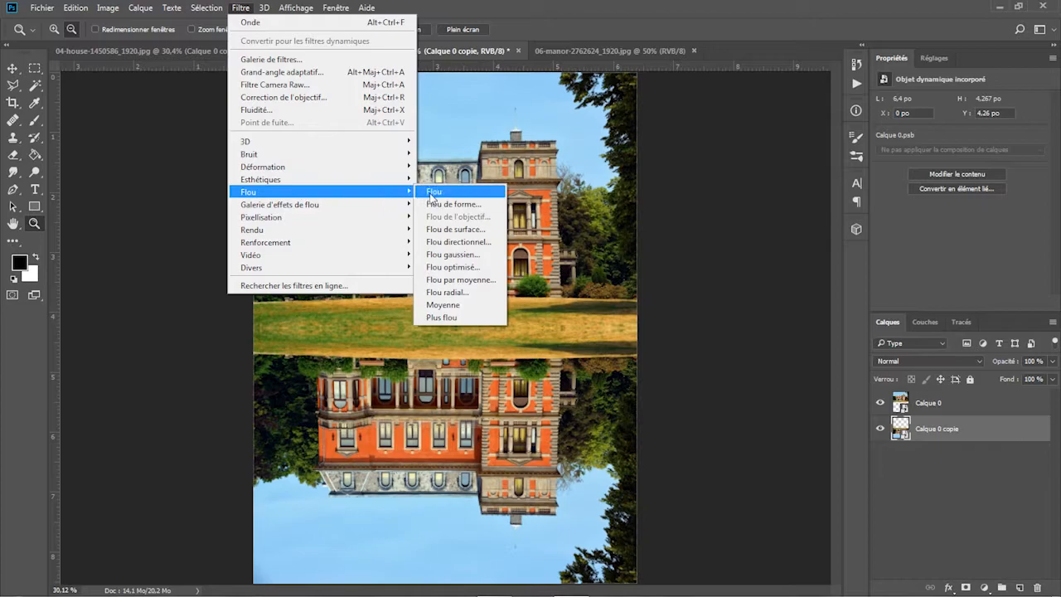
{"action": "left_click", "coordinate": [445, 242]}
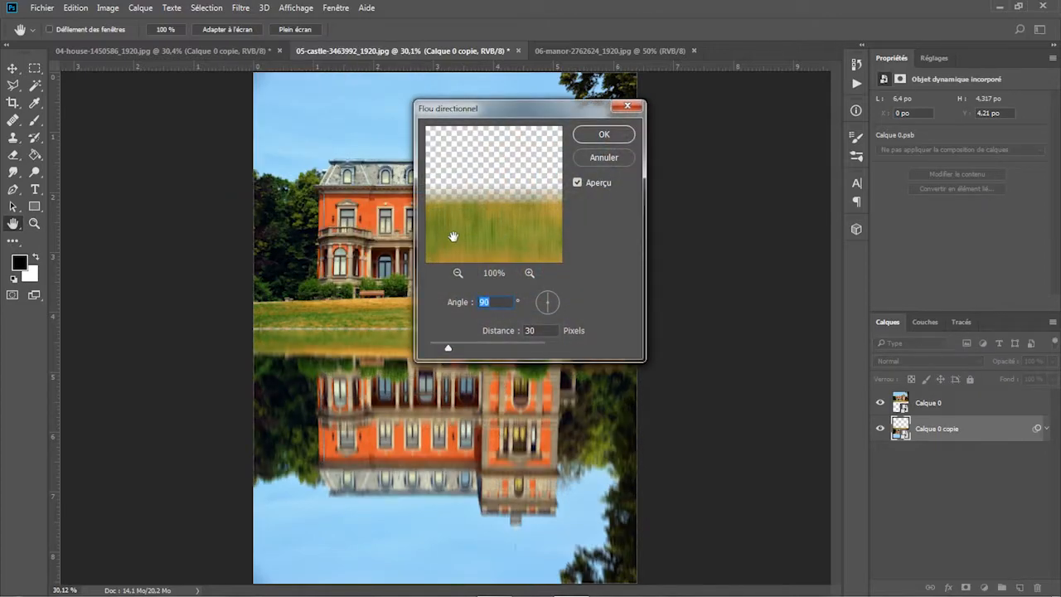
{"action": "left_click", "coordinate": [604, 135]}
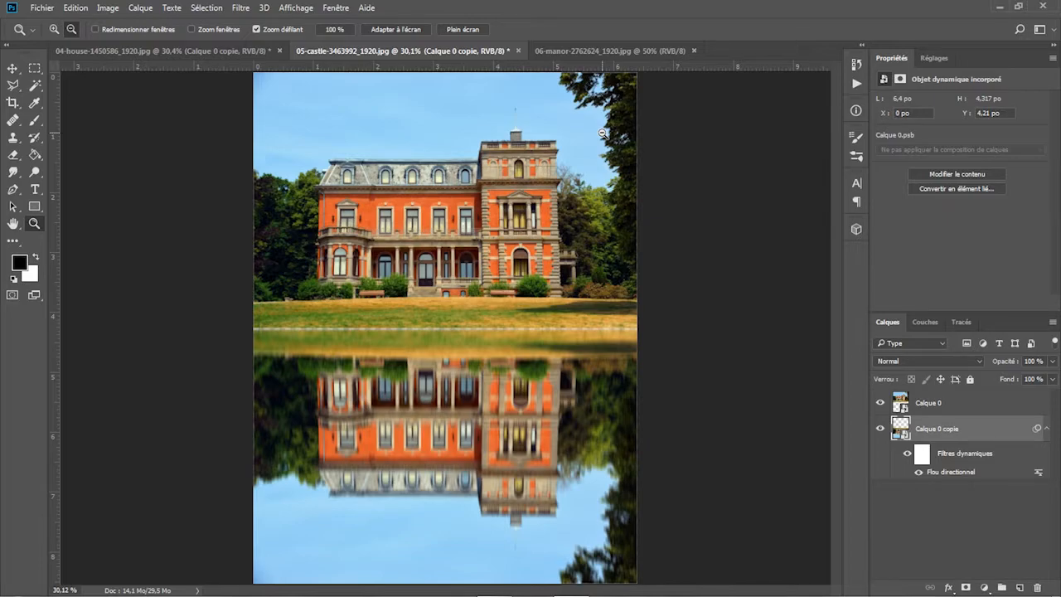
Add a Color Balance adjustment layer above the castle reflection and set the midtones' yellow–blue value to 50.
{"action": "left_click", "coordinate": [985, 588]}
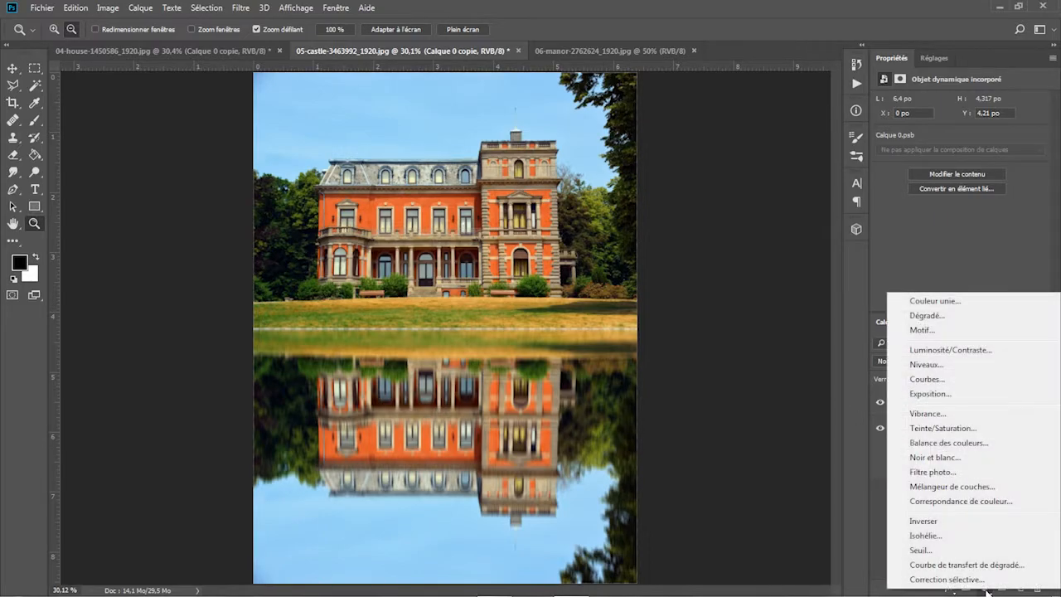
{"action": "left_click", "coordinate": [950, 444]}
{"action": "left_click", "coordinate": [1026, 170]}
{"action": "type", "text": "50"}
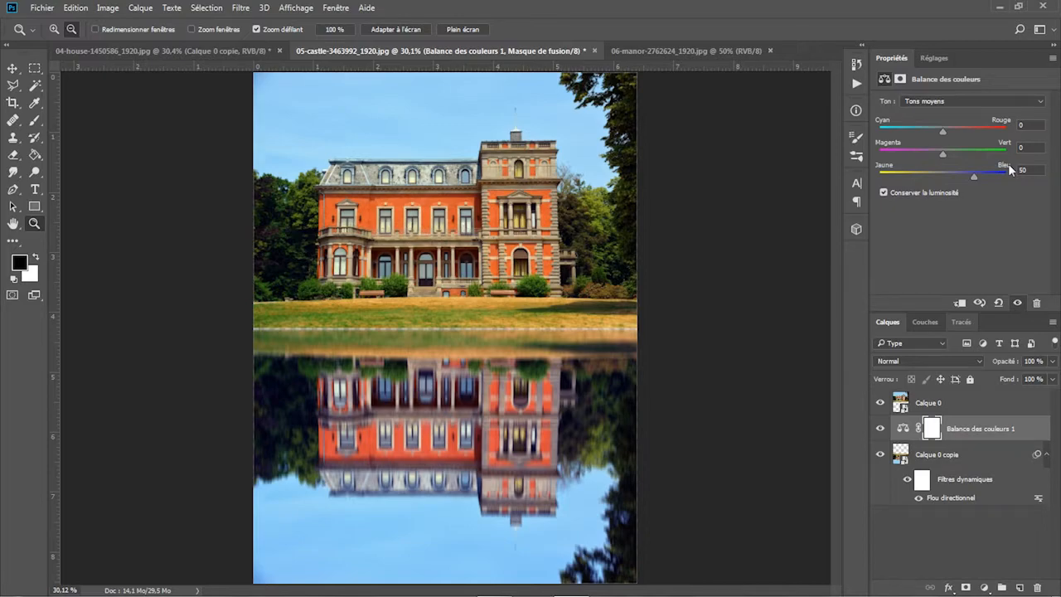
Add a new layer at the bottom of the castle document's layer stack and fill it with black.
{"action": "left_click", "coordinate": [1019, 587]}
{"action": "left_click_drag", "start_coordinate": [919, 430], "coordinate": [913, 539]}
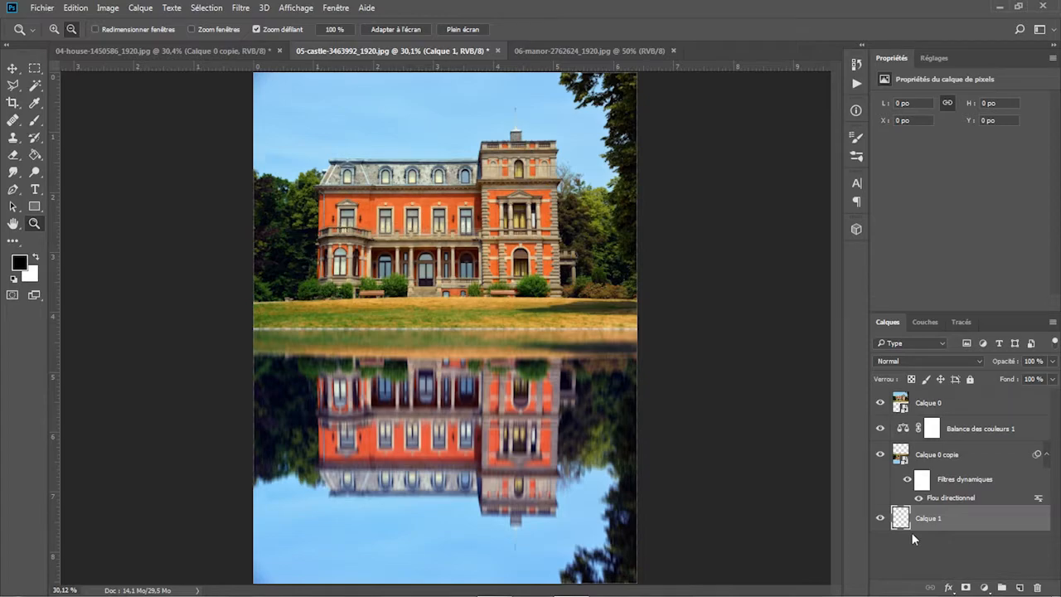
{"action": "left_click", "coordinate": [35, 156]}
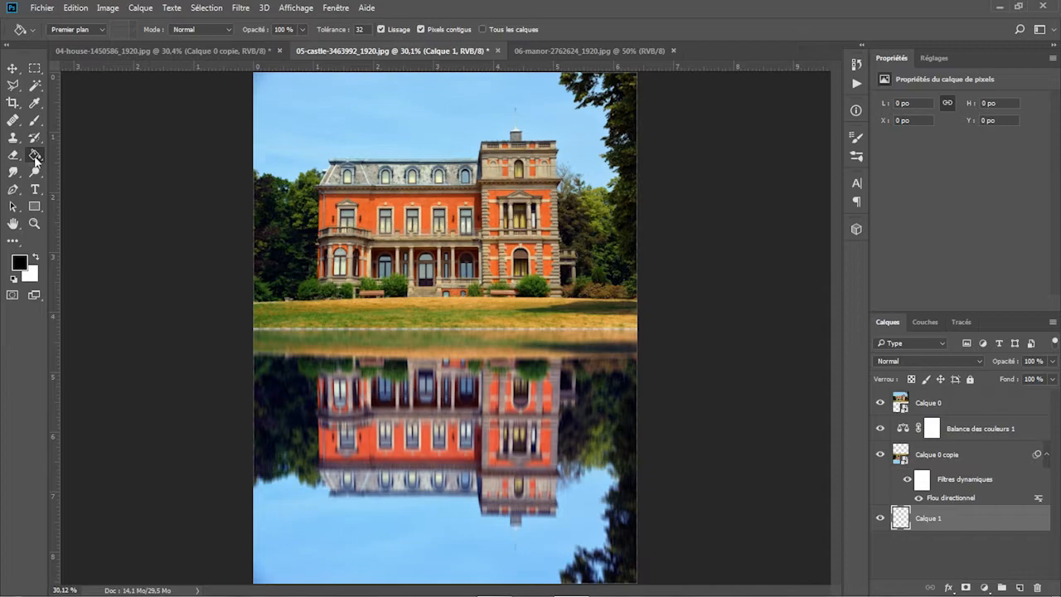
{"action": "left_click", "coordinate": [370, 388]}
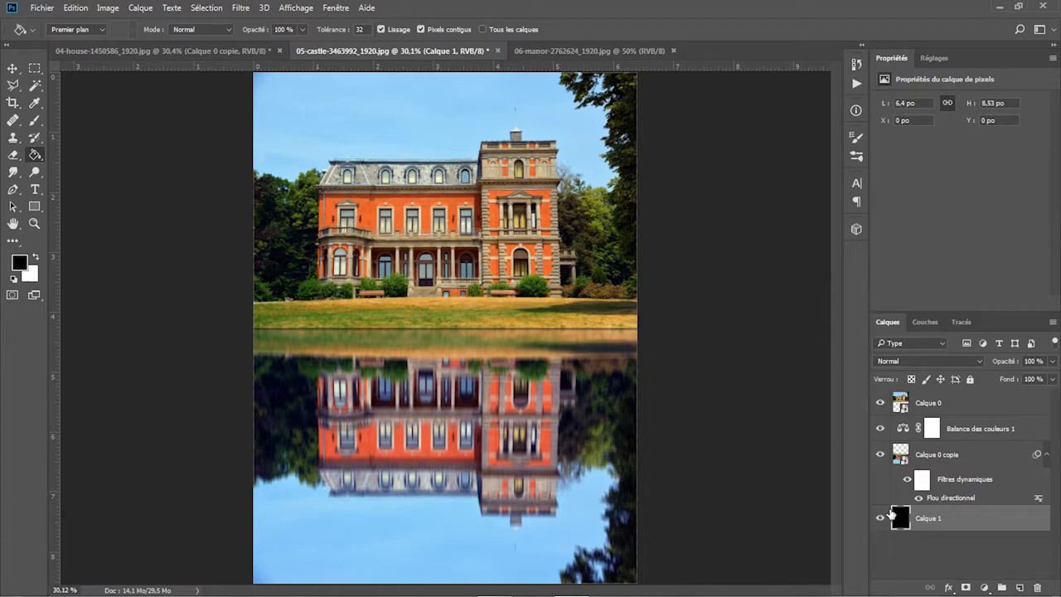
Apply a Wave smart filter to the castle reflection with 2 generators, wavelength 1–17, amplitude 1–20 and scale 100 % horizontal, 1 % vertical.
{"action": "left_click", "coordinate": [930, 461]}
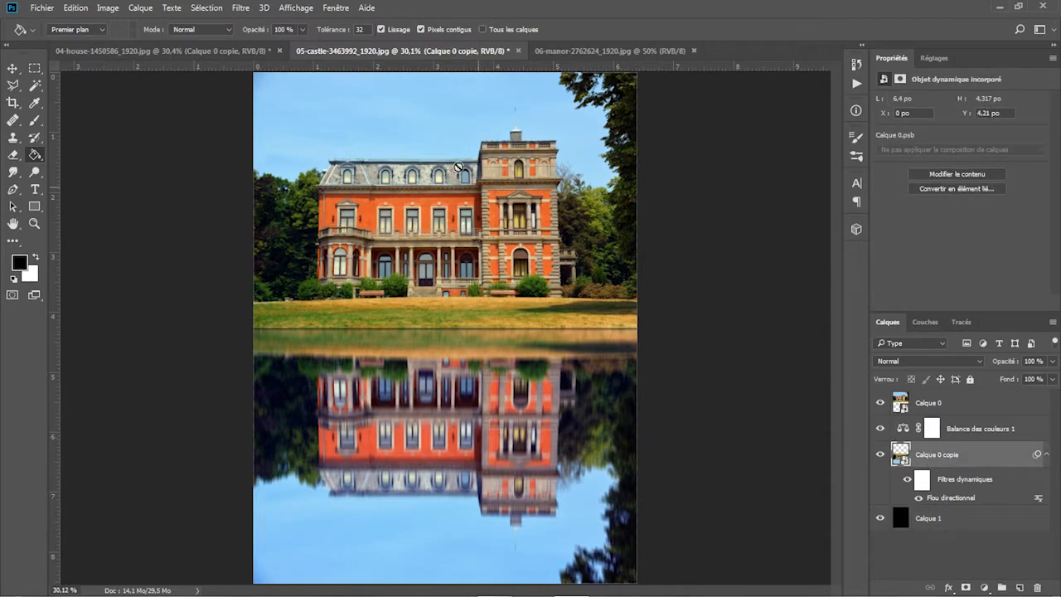
{"action": "left_click", "coordinate": [242, 8]}
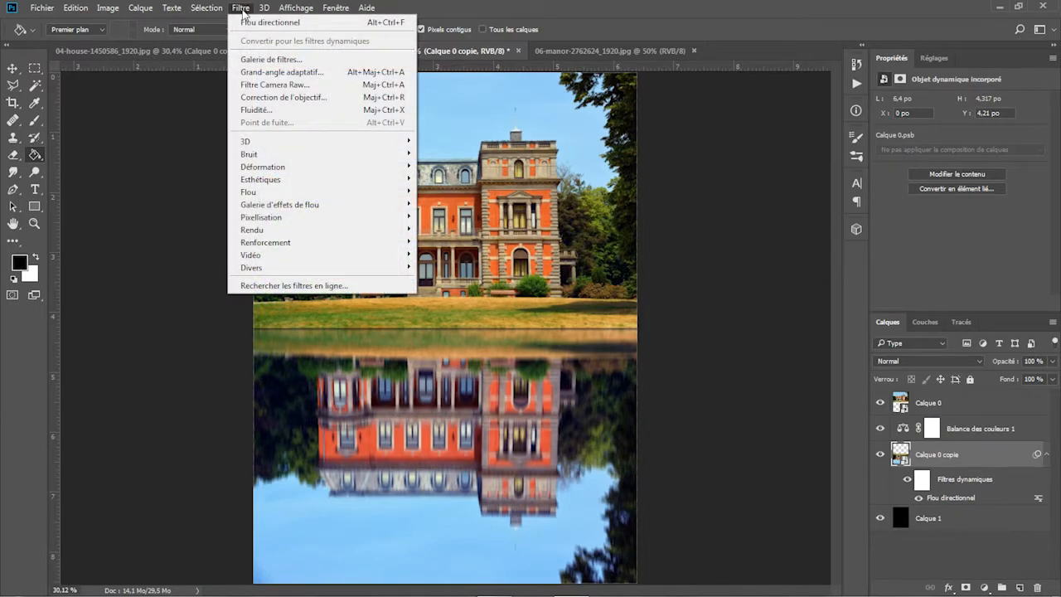
{"action": "mouse_move", "coordinate": [275, 167]}
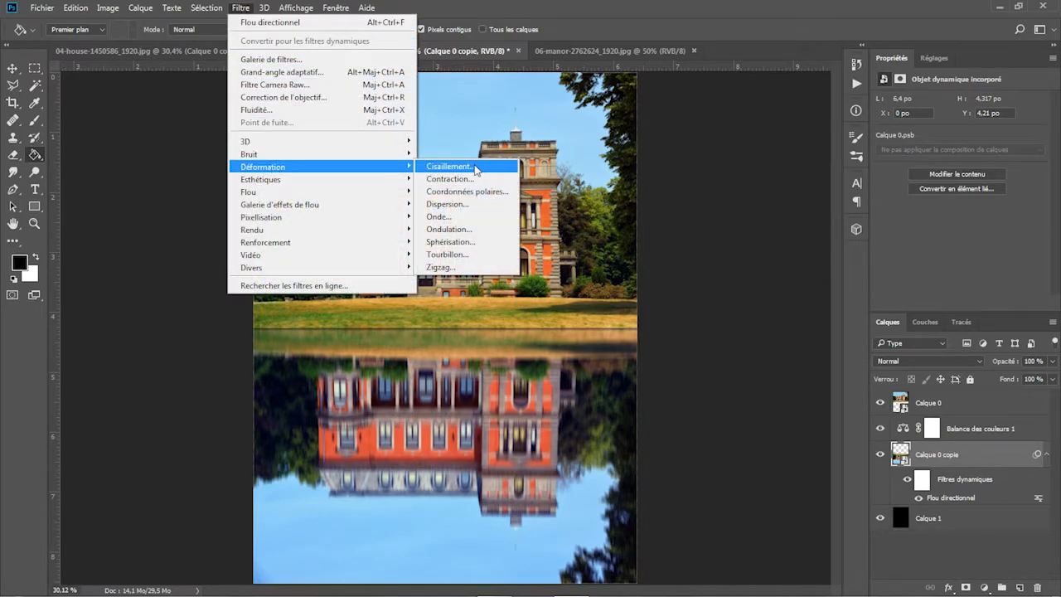
{"action": "left_click", "coordinate": [469, 216]}
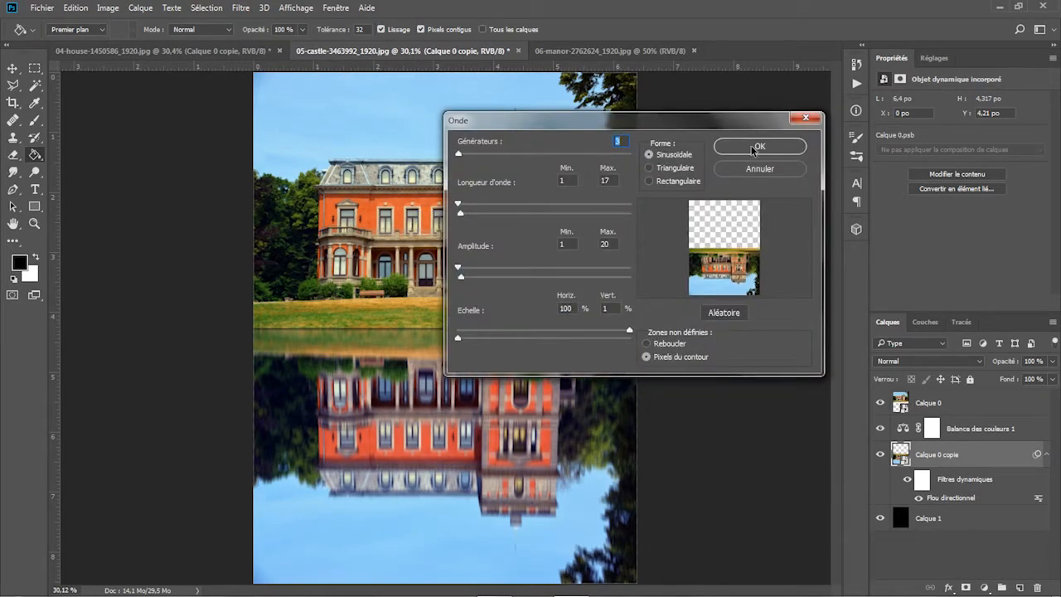
{"action": "type", "text": "2"}
{"action": "left_click", "coordinate": [750, 146]}
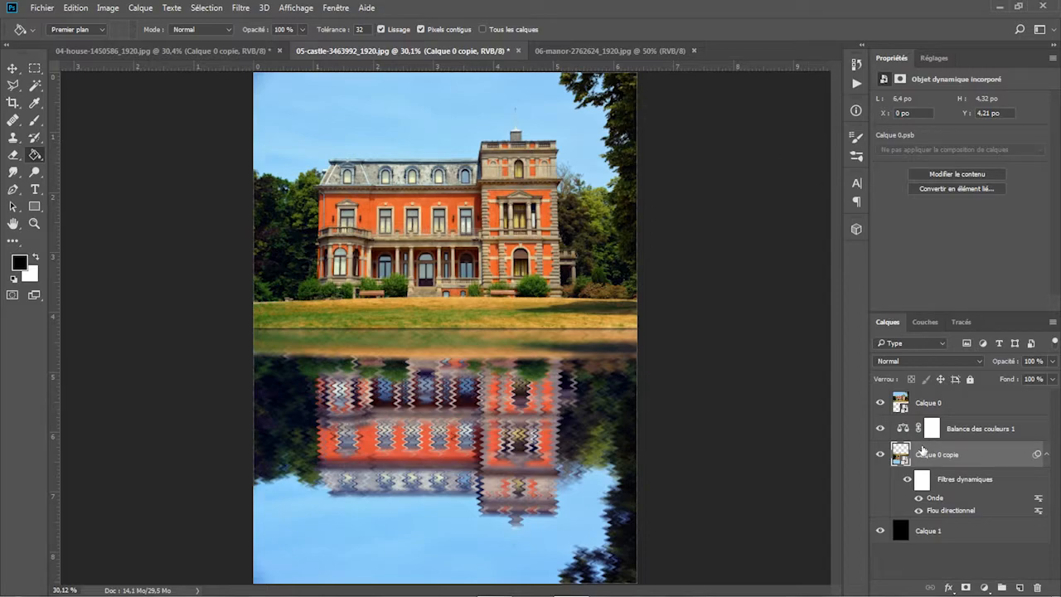
Change the number of generators in the castle reflection's Wave smart filter to 5 and toggle the filter's visibility.
{"action": "double_click", "coordinate": [934, 498]}
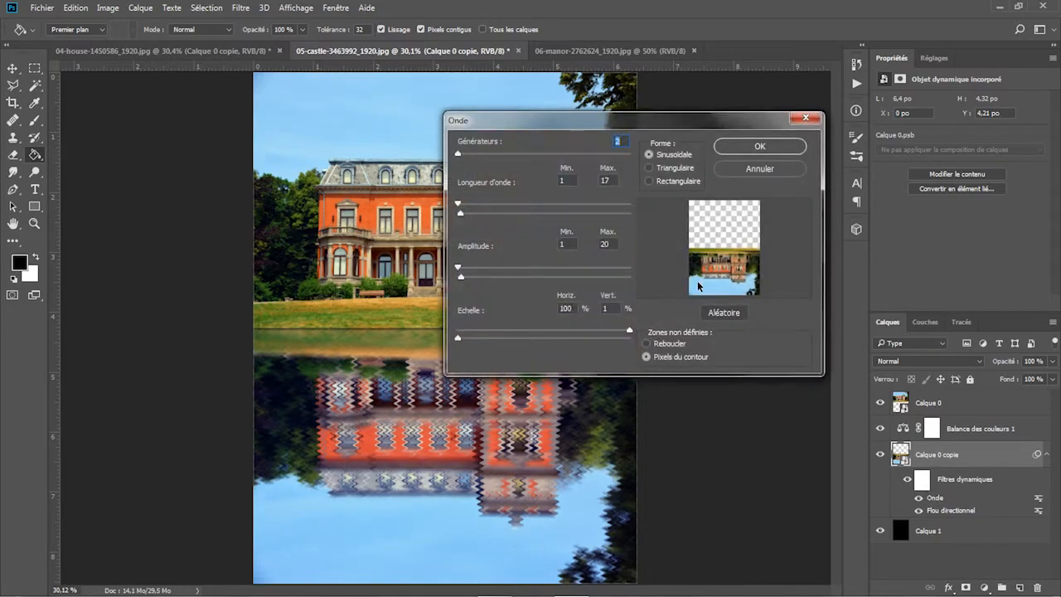
{"action": "type", "text": "5"}
{"action": "left_click", "coordinate": [776, 151]}
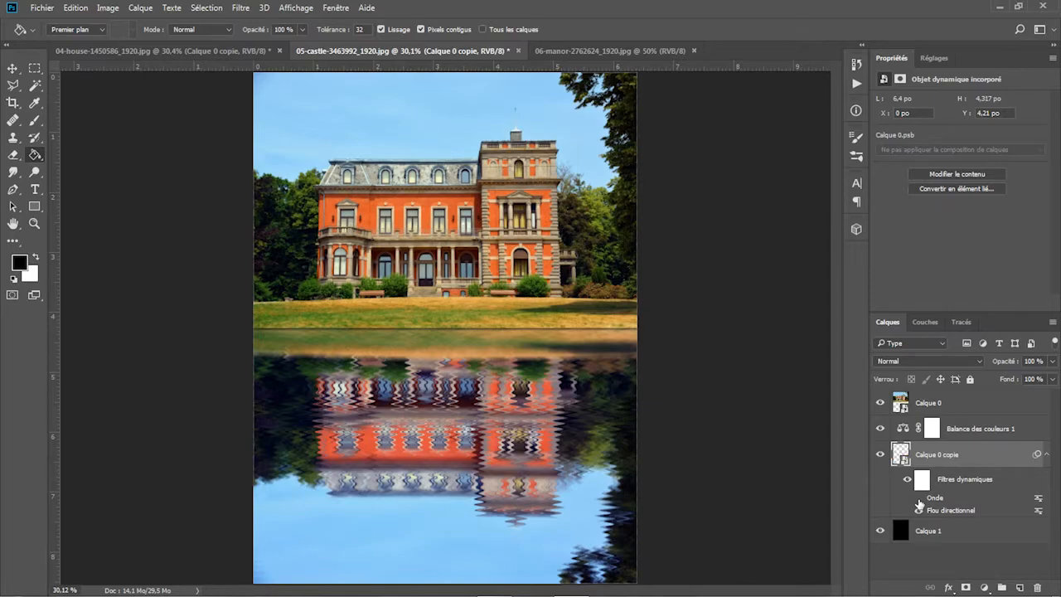
{"action": "left_click", "coordinate": [918, 500]}
Switch to the 06-manor-2762624_1920.jpg document and convert its background layer to a smart object.
{"action": "left_click", "coordinate": [594, 52]}
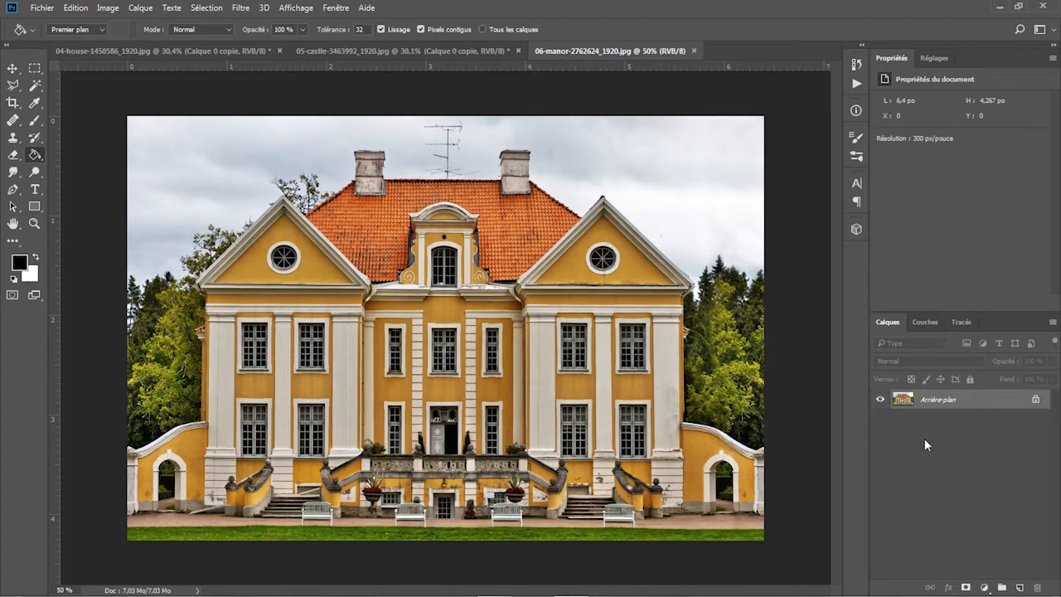
{"action": "right_click", "coordinate": [934, 404]}
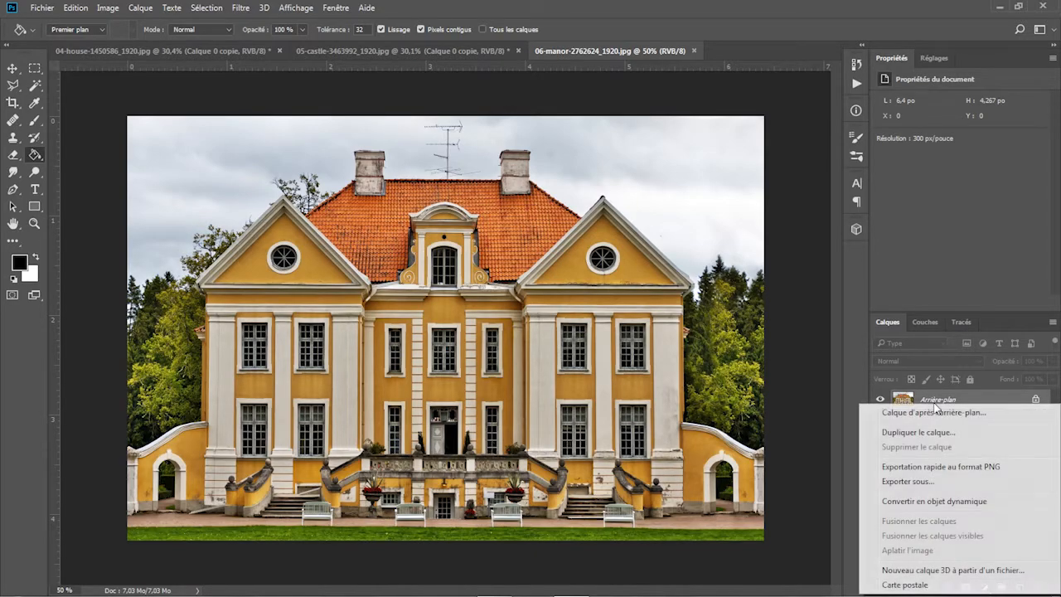
{"action": "left_click", "coordinate": [933, 503]}
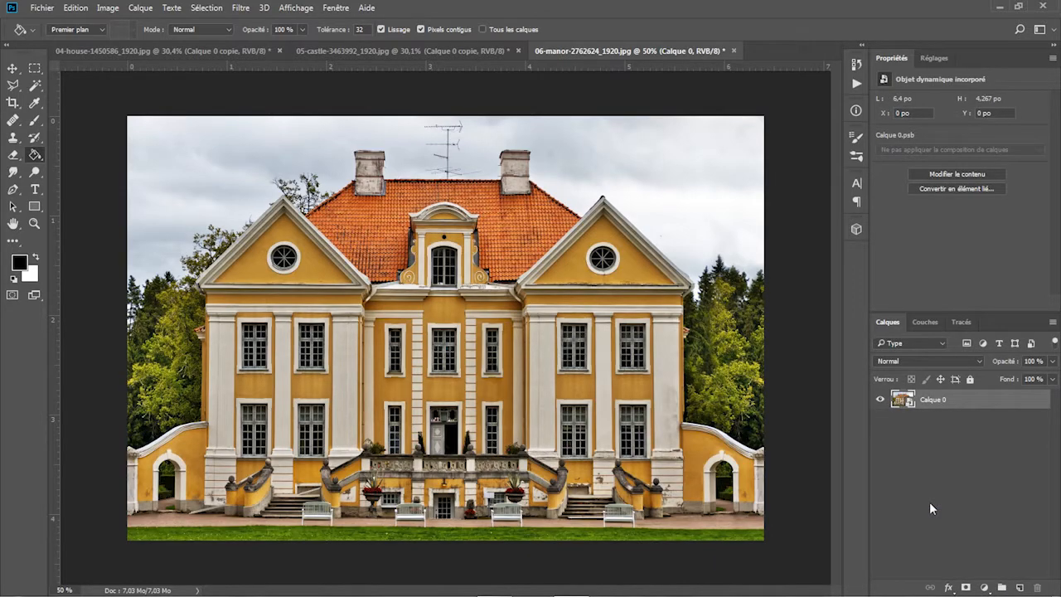
Resize the manor document's canvas to 100 % width and 200 % height, anchored at top centre so the added space is below.
{"action": "left_click", "coordinate": [108, 10]}
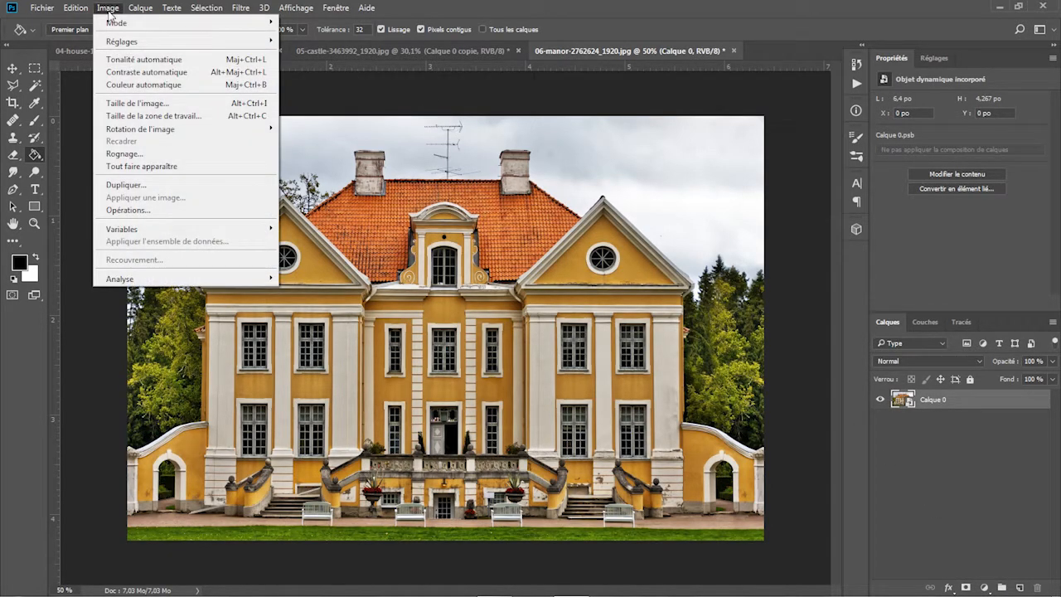
{"action": "left_click", "coordinate": [150, 116]}
{"action": "left_click", "coordinate": [545, 262]}
{"action": "left_click", "coordinate": [592, 205]}
{"action": "left_click", "coordinate": [590, 217]}
{"action": "double_click", "coordinate": [539, 223]}
{"action": "type", "text": "200"}
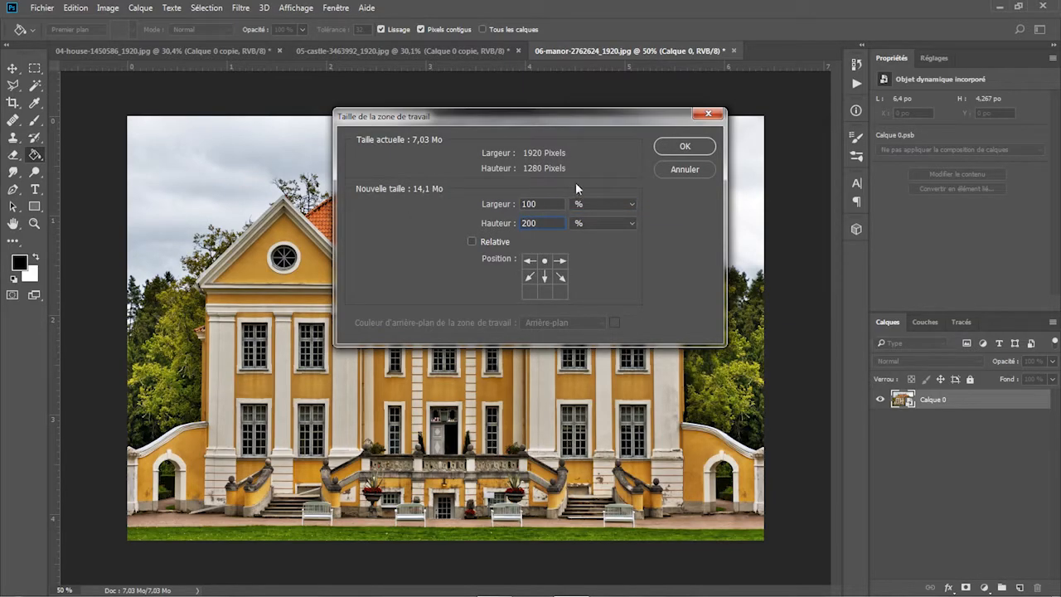
{"action": "left_click", "coordinate": [685, 146]}
Duplicate the manor layer and flip the copy vertically into the empty area below the photo, at -100 % height.
{"action": "left_click", "coordinate": [31, 224]}
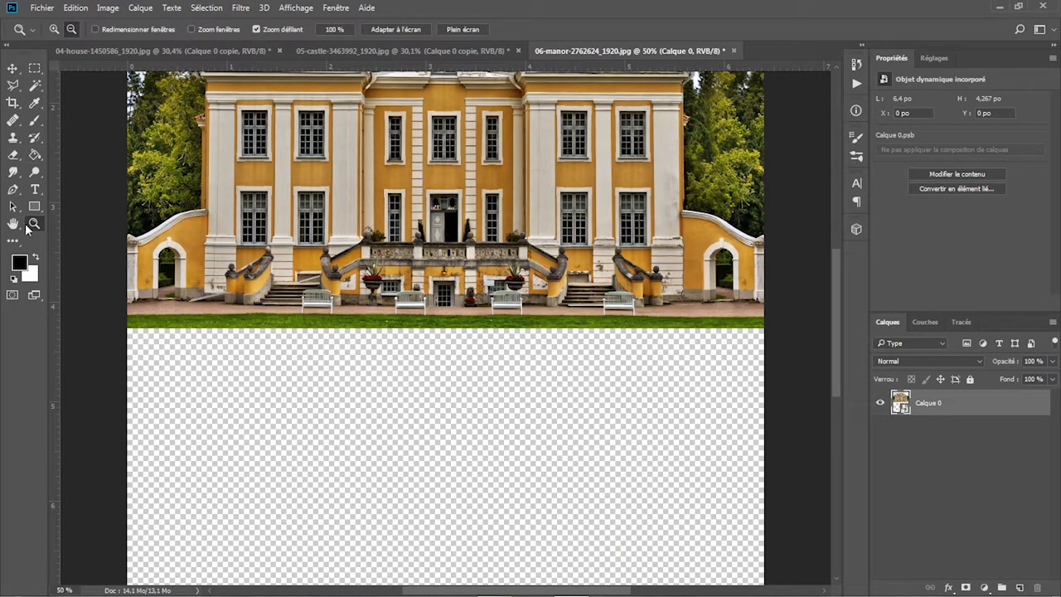
{"action": "left_click", "coordinate": [398, 29]}
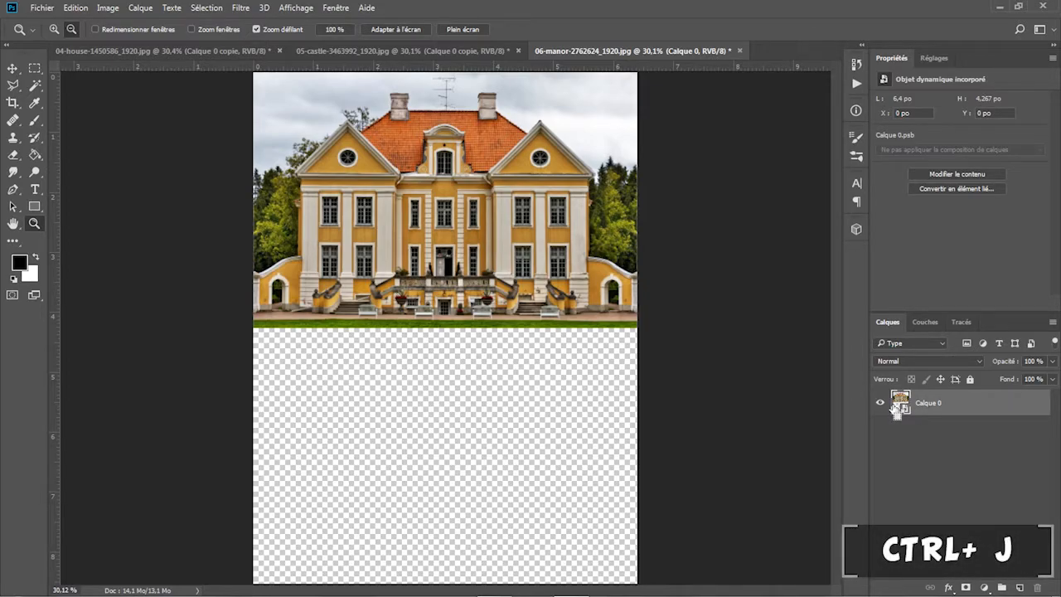
{"action": "key", "text": "ctrl+j"}
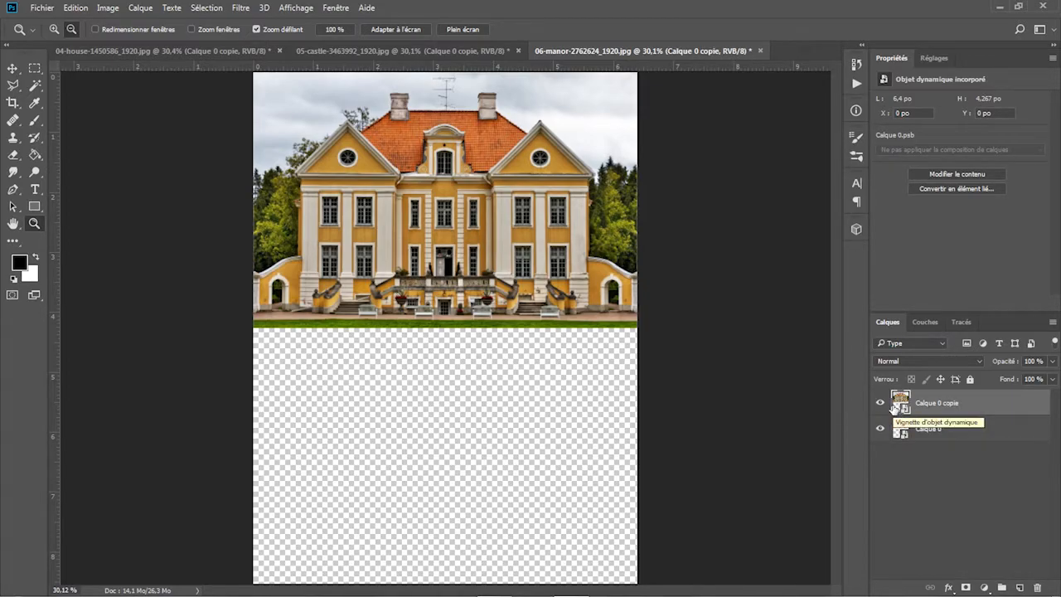
{"action": "key", "text": "ctrl+t"}
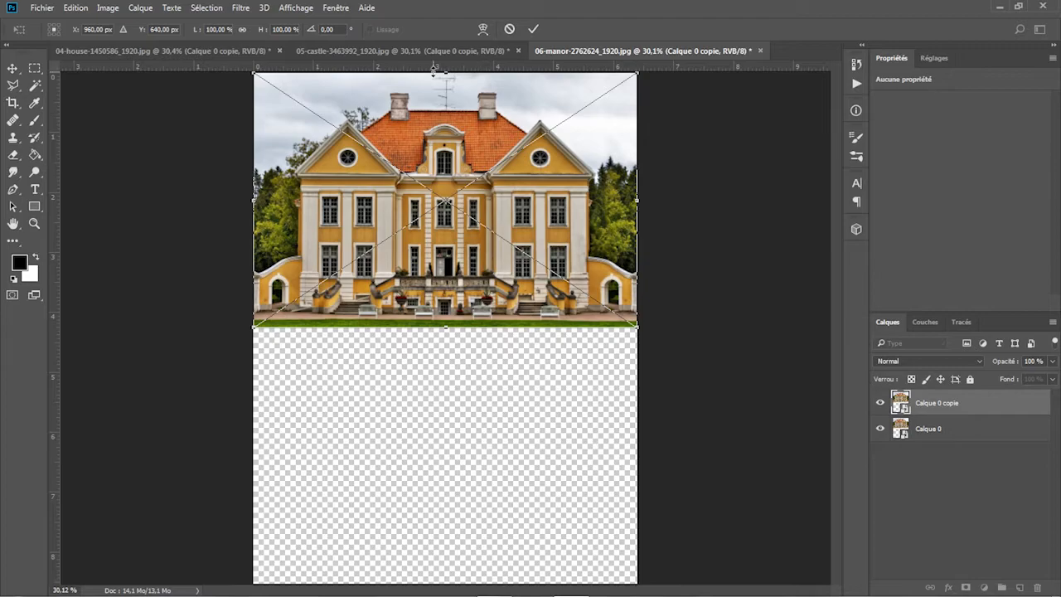
{"action": "left_click_drag", "start_coordinate": [447, 73], "coordinate": [435, 583]}
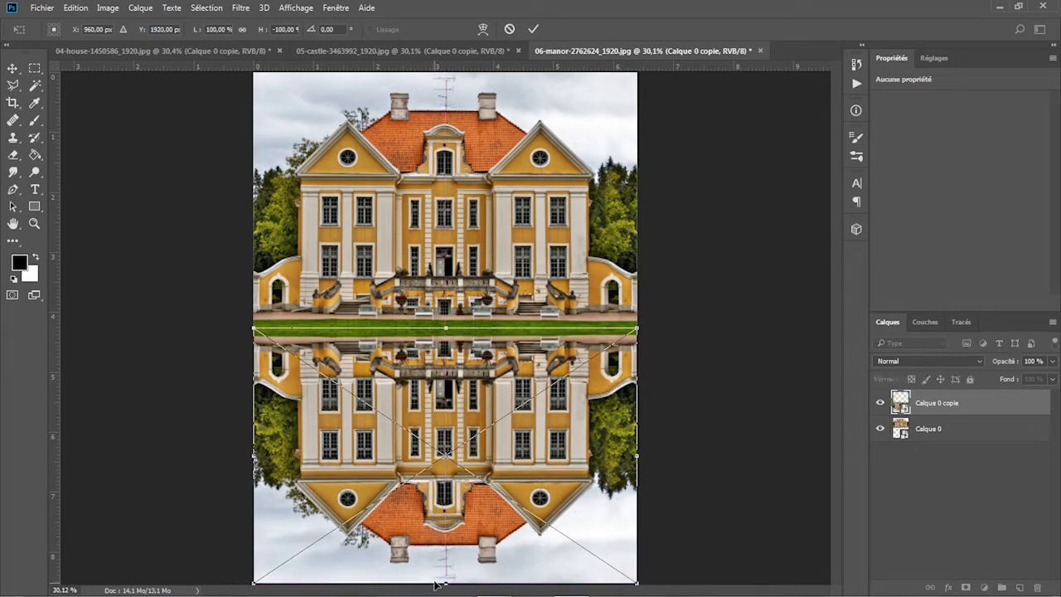
{"action": "key", "text": "Return"}
Move the flipped manor copy below the original layer and apply a Motion Blur smart filter with angle 90° and distance 30 pixels.
{"action": "left_click_drag", "start_coordinate": [964, 403], "coordinate": [958, 435]}
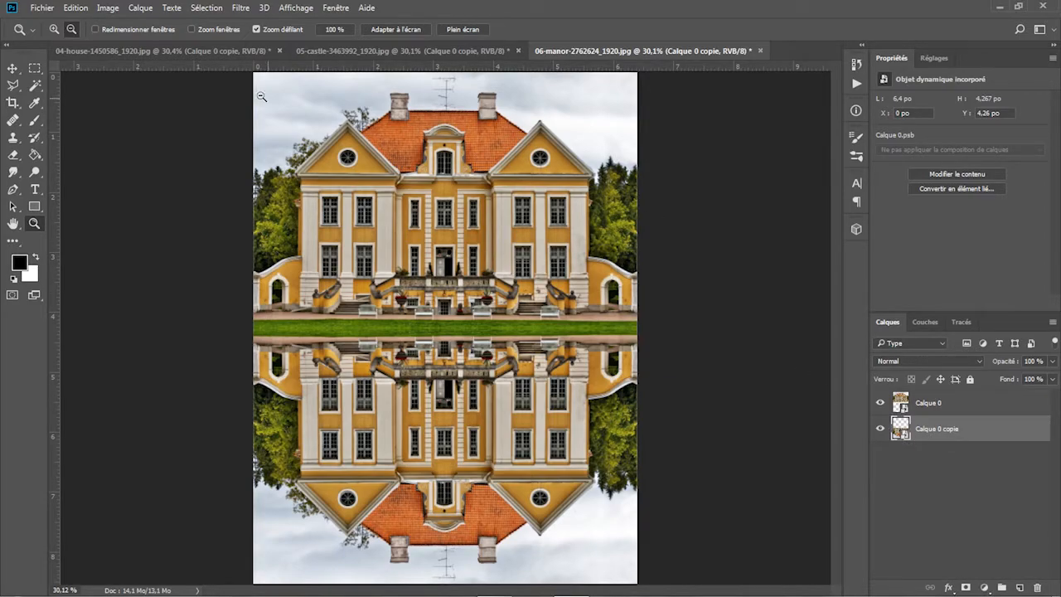
{"action": "left_click", "coordinate": [240, 9]}
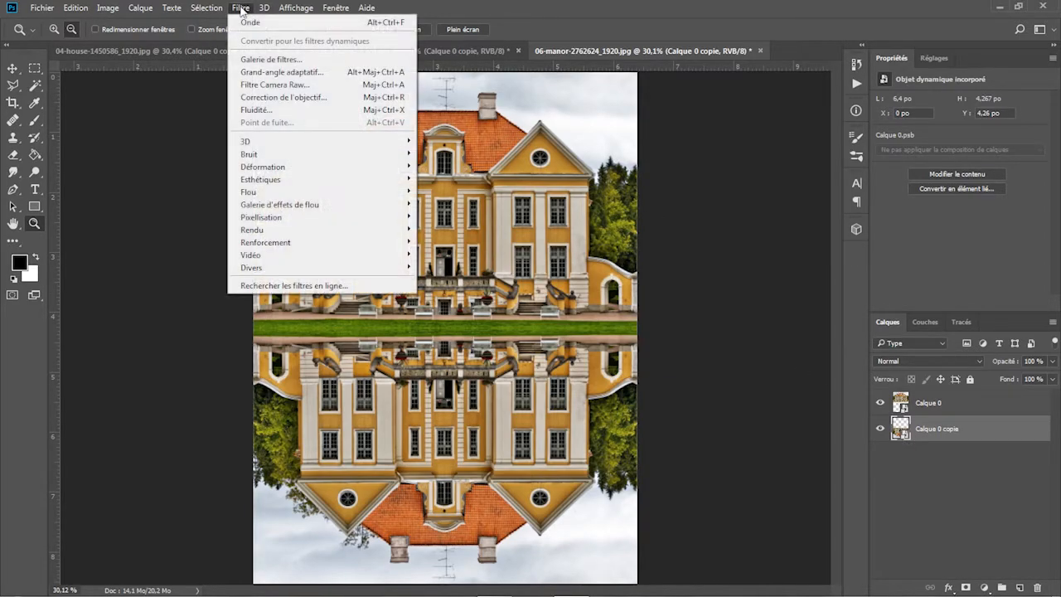
{"action": "mouse_move", "coordinate": [332, 192]}
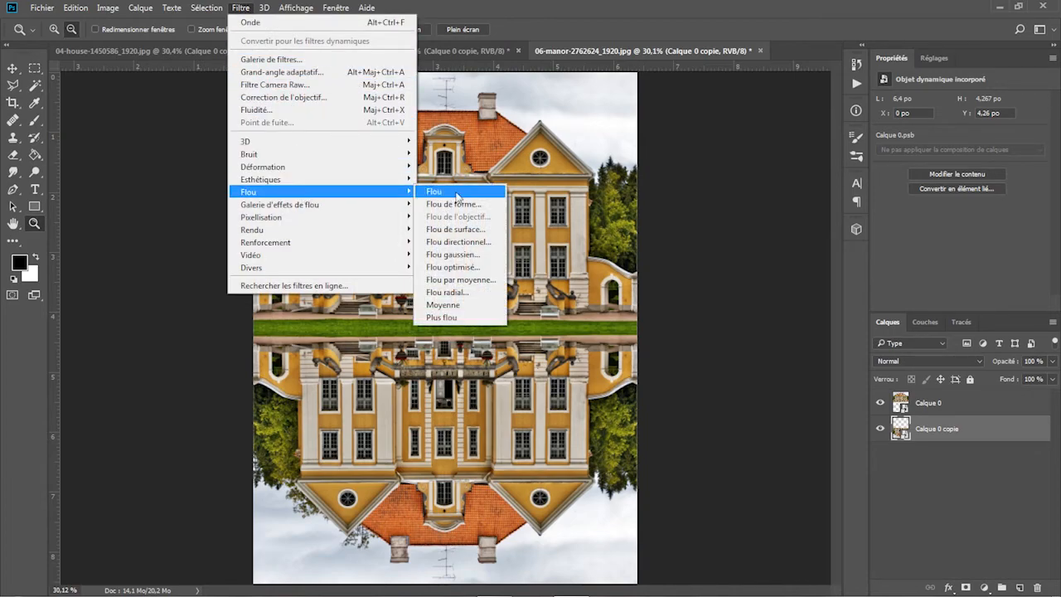
{"action": "left_click", "coordinate": [458, 241]}
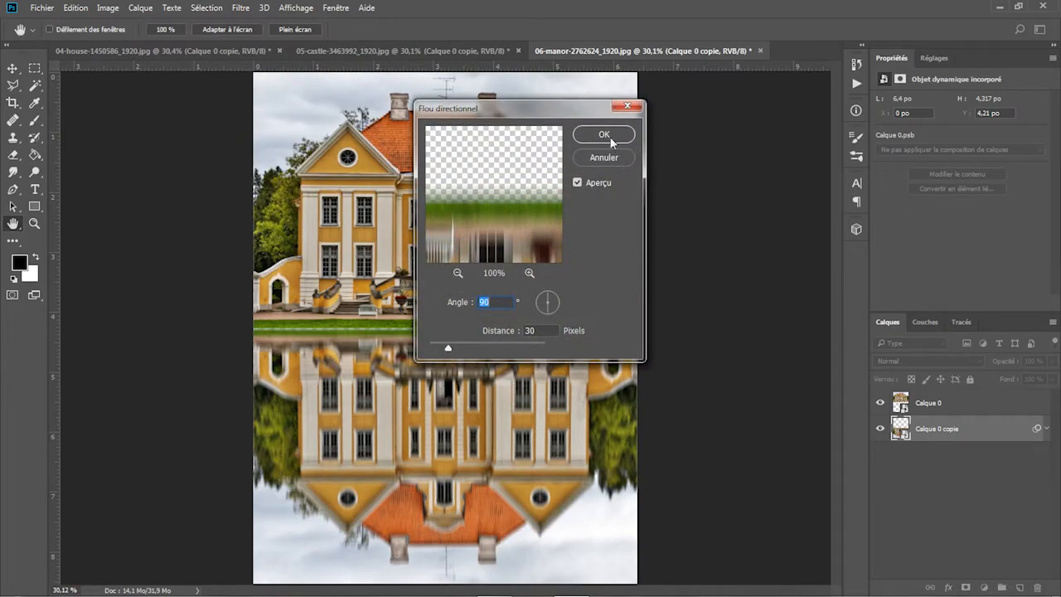
{"action": "left_click", "coordinate": [610, 141]}
Apply a Wave smart filter to the manor reflection with wavelength 1–17, amplitude 1–20 and scale 100 % horizontal, 1 % vertical.
{"action": "left_click", "coordinate": [241, 8]}
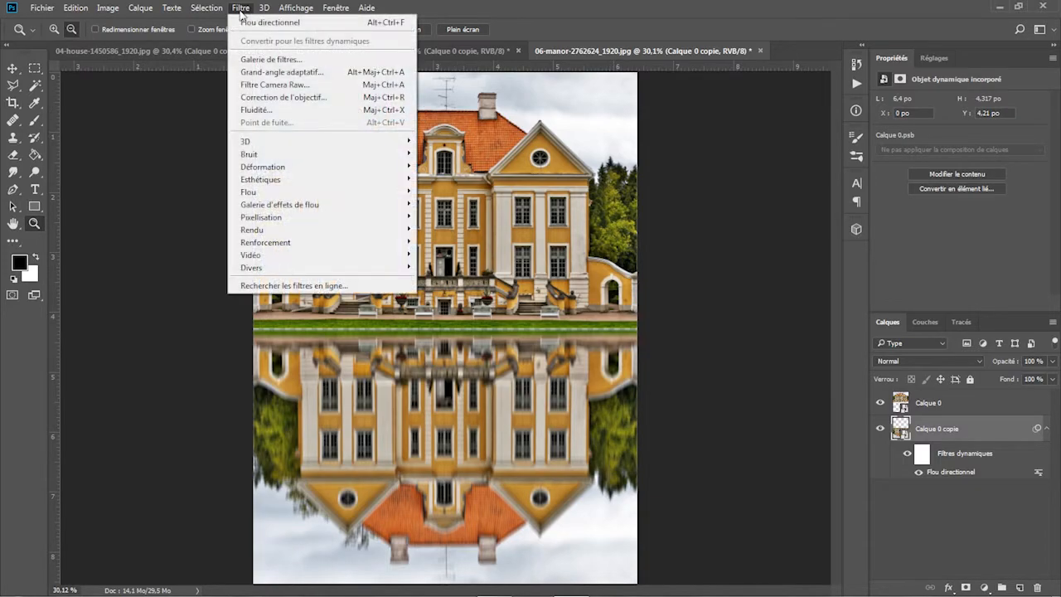
{"action": "mouse_move", "coordinate": [310, 171]}
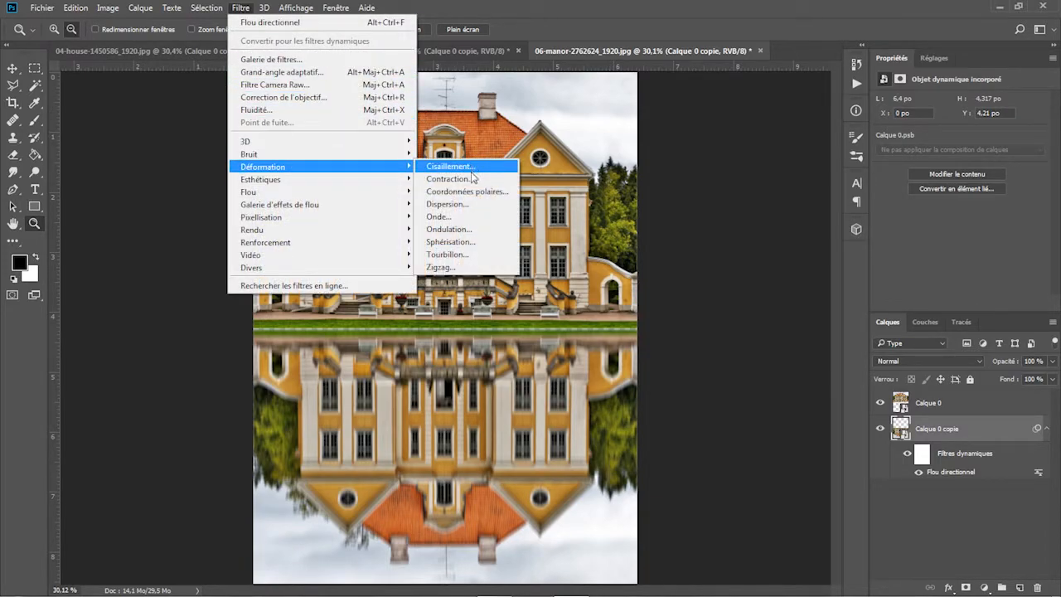
{"action": "left_click", "coordinate": [463, 215]}
{"action": "type", "text": "15"}
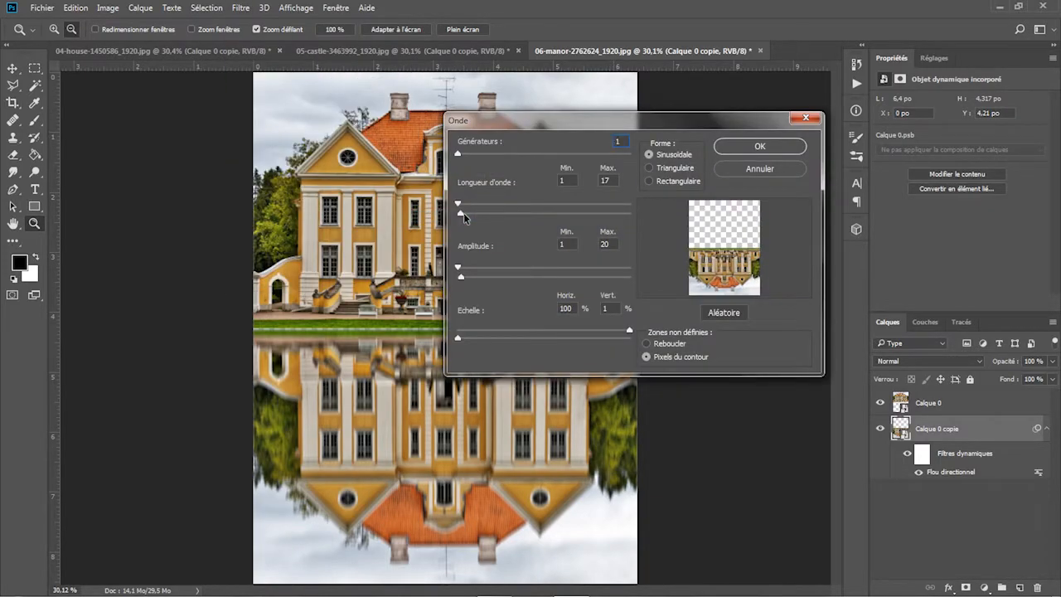
{"action": "key", "text": "Return"}
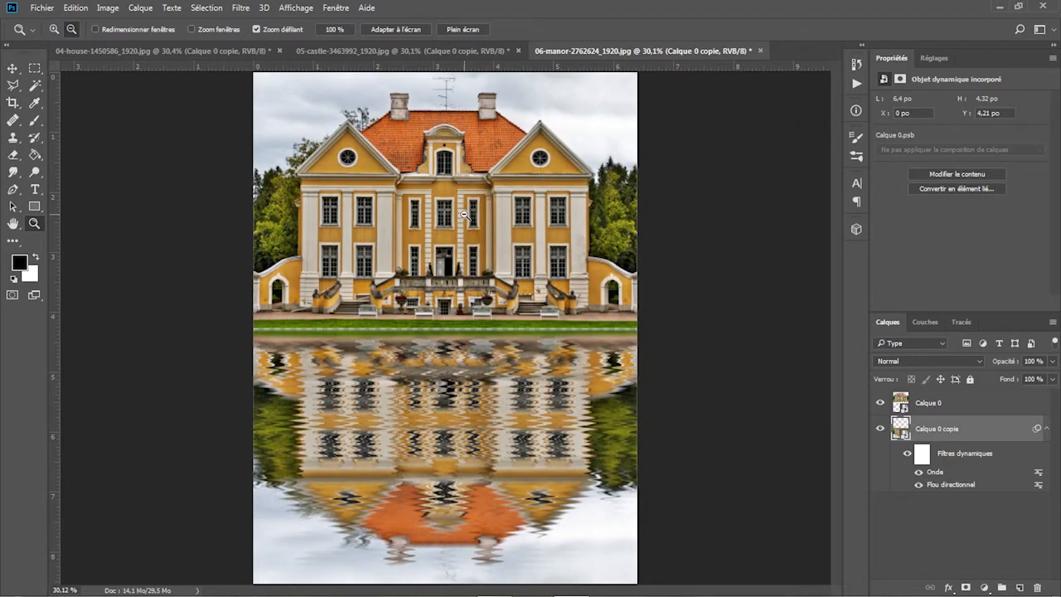
Add a Color Balance adjustment layer above the manor reflection and set its midtones yellow–blue value to 60.
{"action": "left_click", "coordinate": [985, 588]}
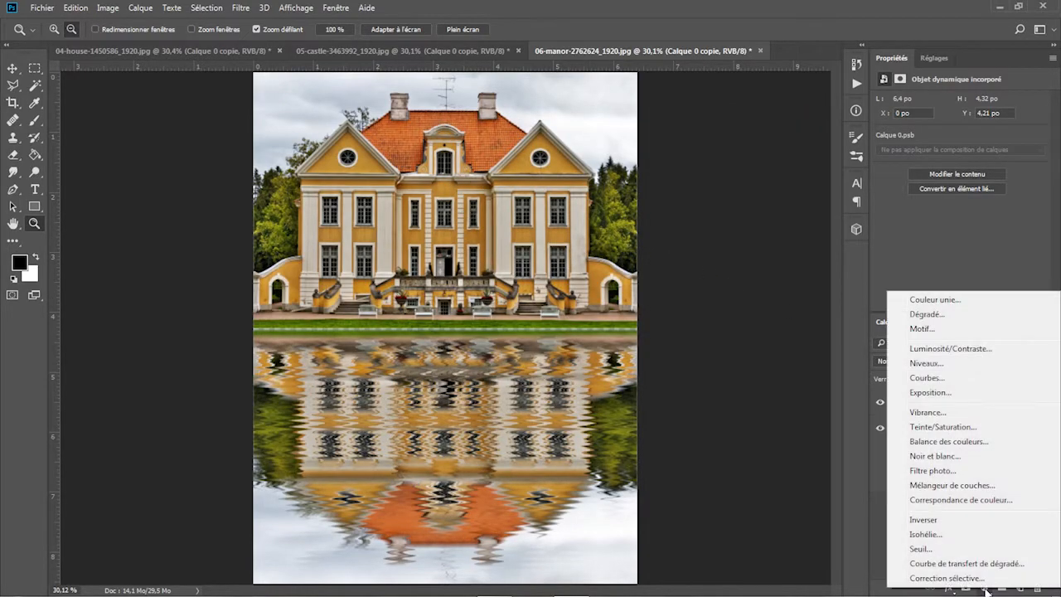
{"action": "left_click", "coordinate": [951, 443]}
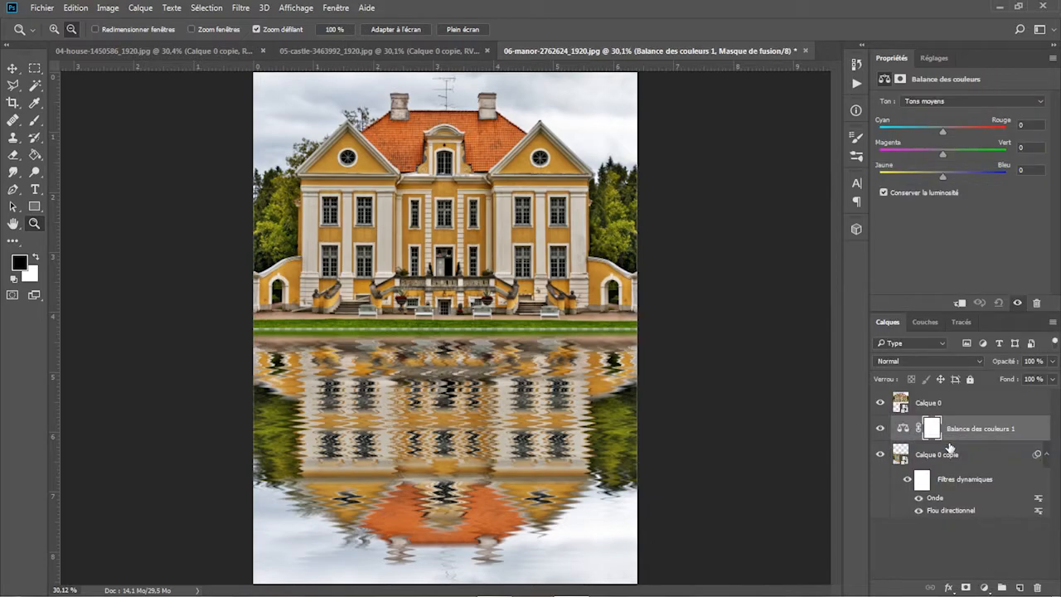
{"action": "left_click", "coordinate": [1024, 169]}
{"action": "type", "text": "60"}
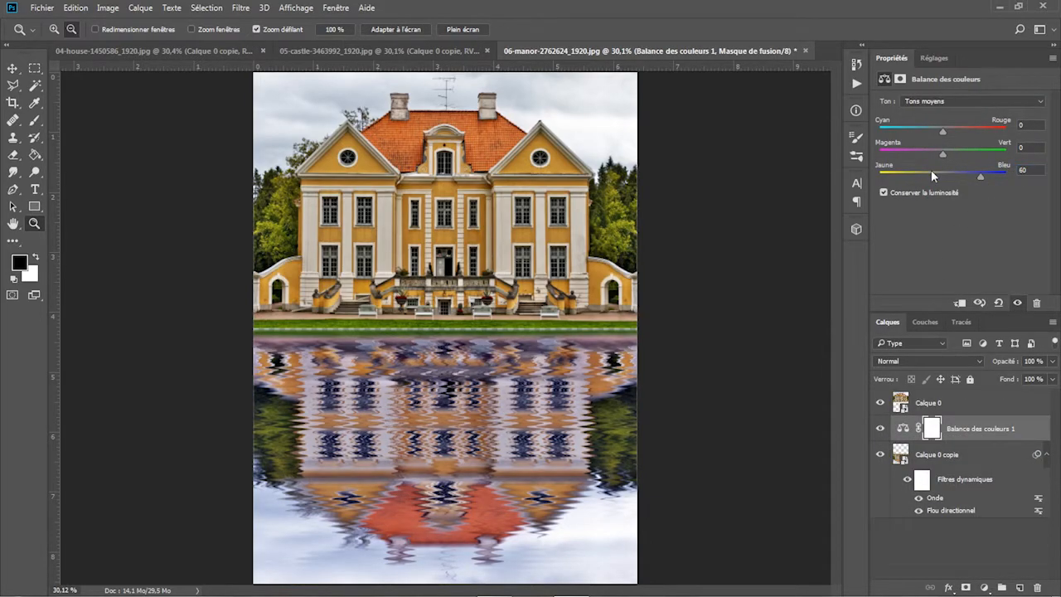
Set the number of generators in the manor reflection's Wave smart filter to 5.
{"action": "left_click", "coordinate": [939, 500]}
{"action": "double_click", "coordinate": [939, 500]}
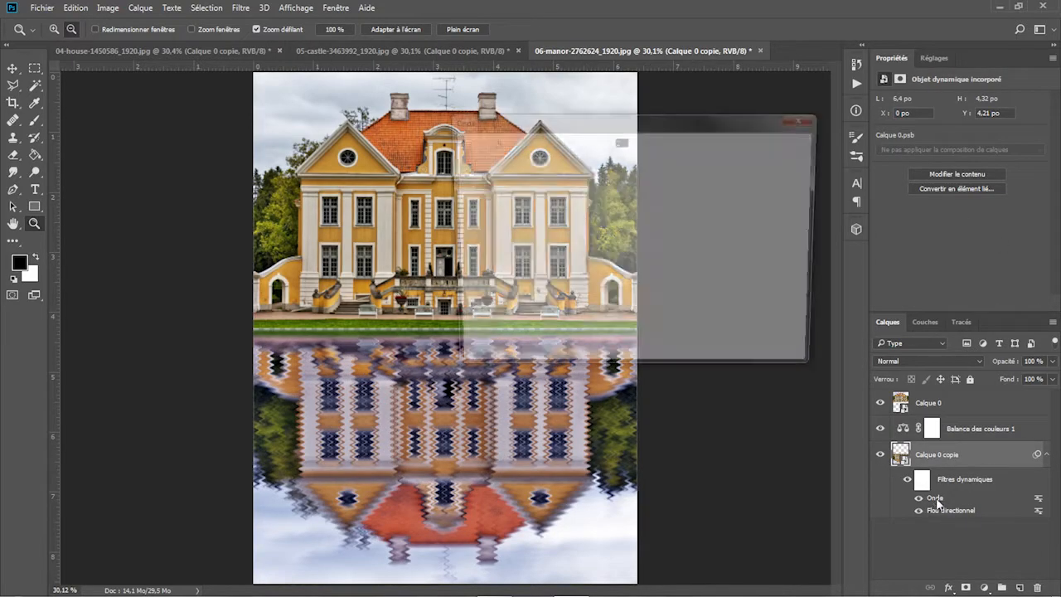
{"action": "type", "text": "5"}
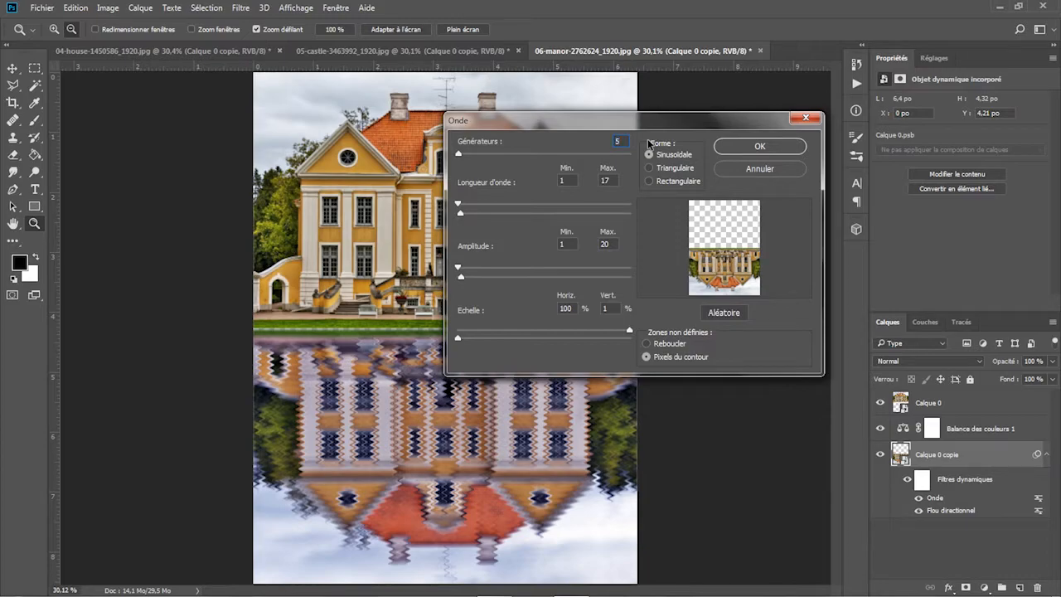
{"action": "left_click", "coordinate": [771, 146]}
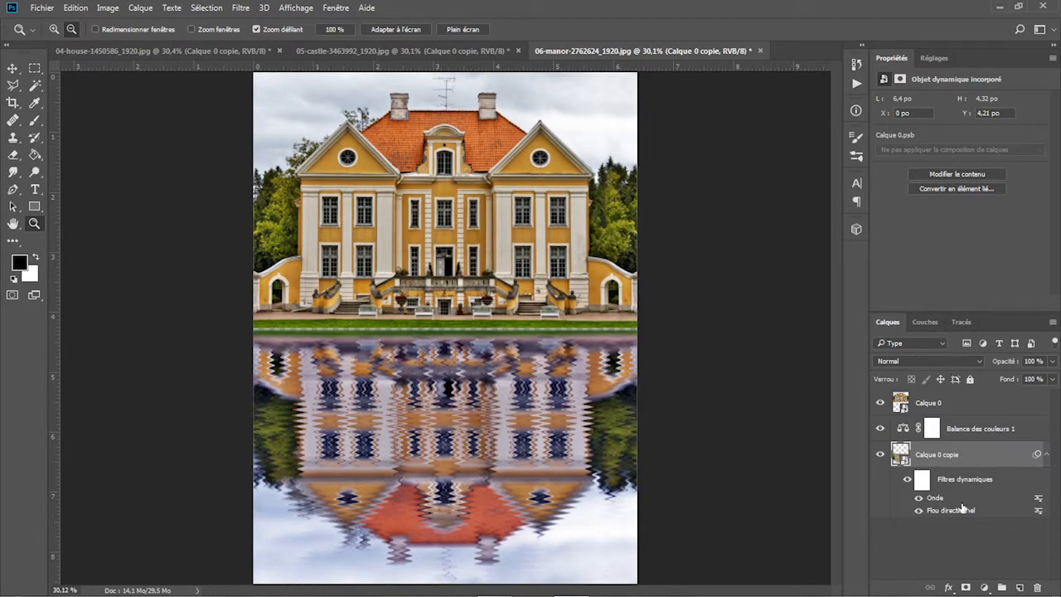
Add a new layer filled with black and place it beneath all other layers of the manor document.
{"action": "left_click", "coordinate": [1020, 588]}
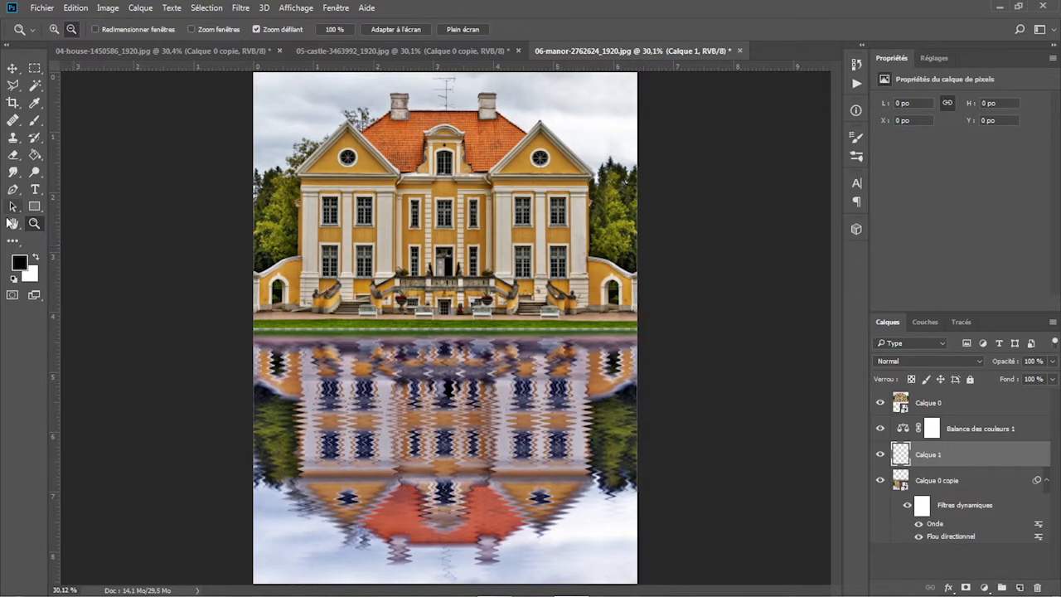
{"action": "left_click", "coordinate": [34, 154]}
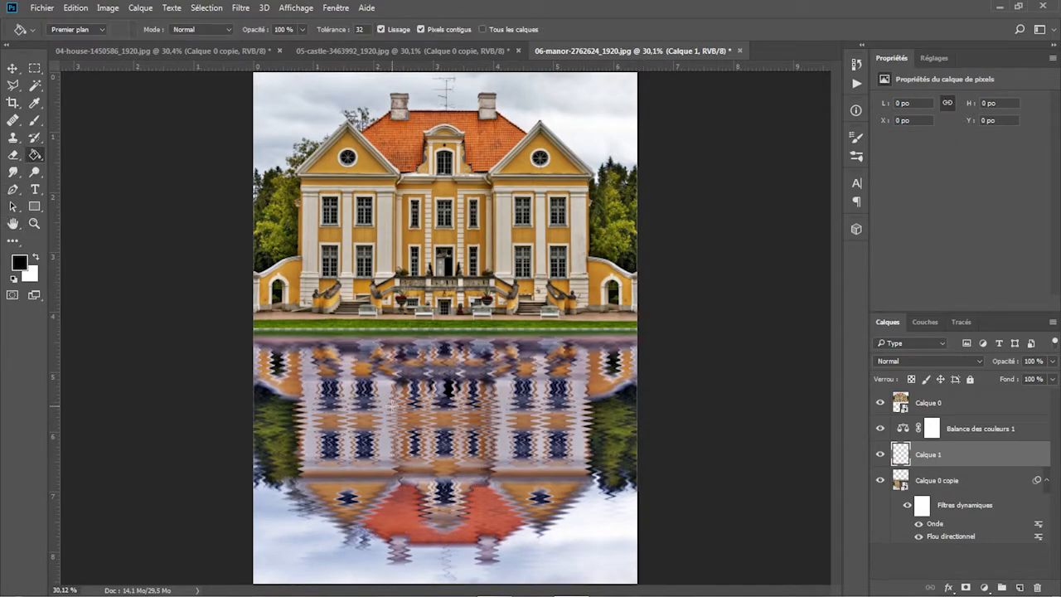
{"action": "left_click", "coordinate": [391, 406]}
{"action": "left_click_drag", "start_coordinate": [930, 457], "coordinate": [931, 540]}
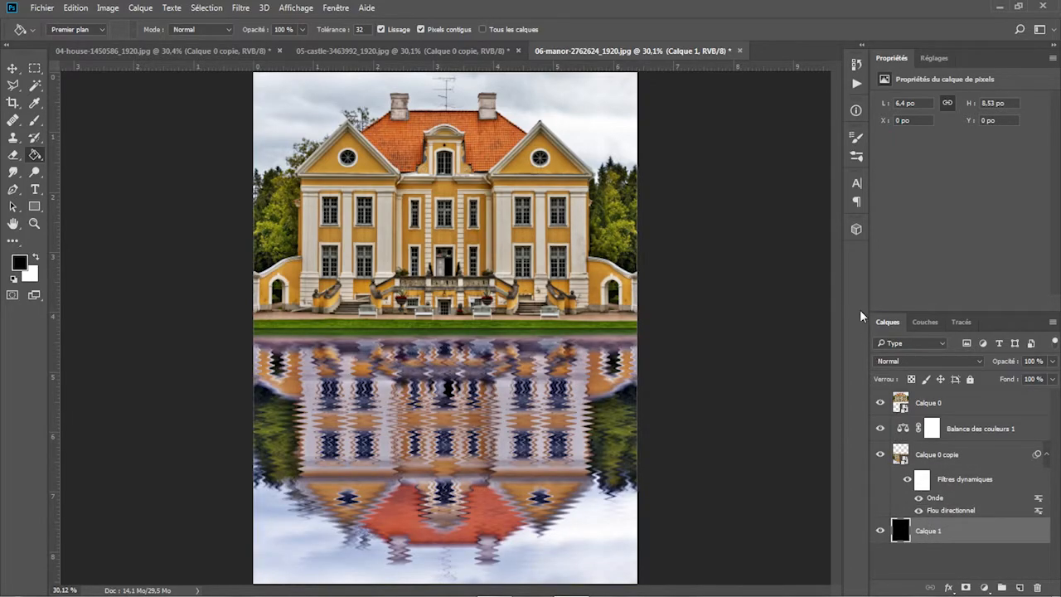